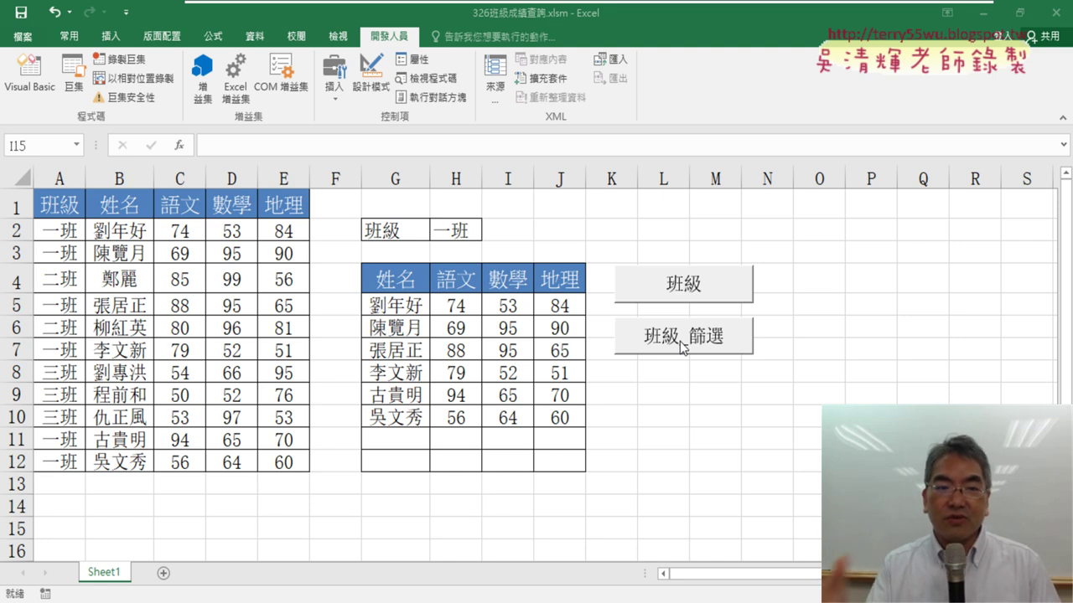
Turn on AutoFilter for the score table from the Data tools
left_click(457, 230)
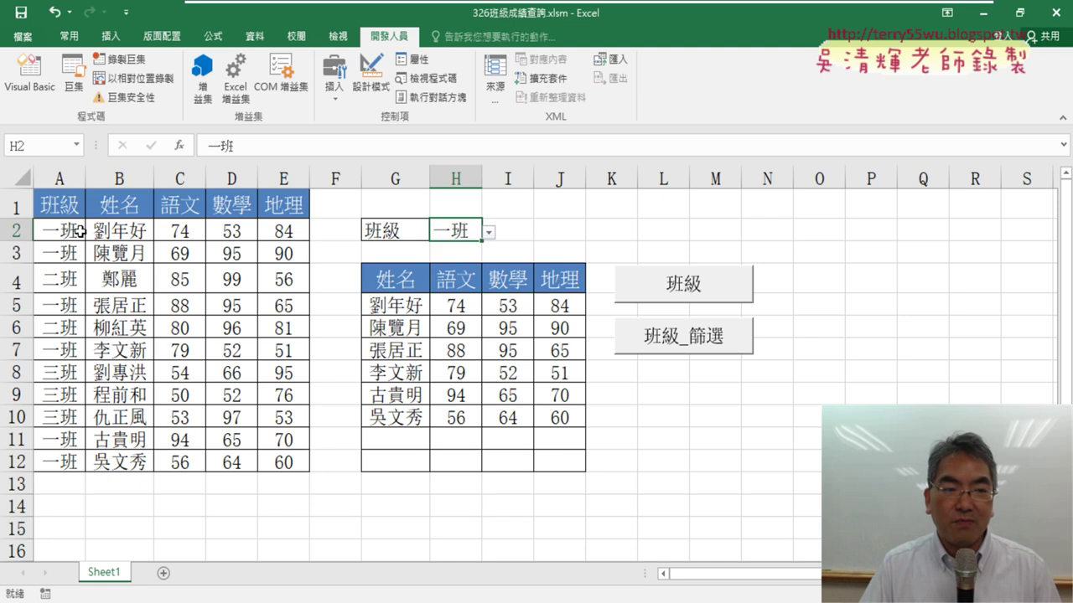
left_click(65, 207)
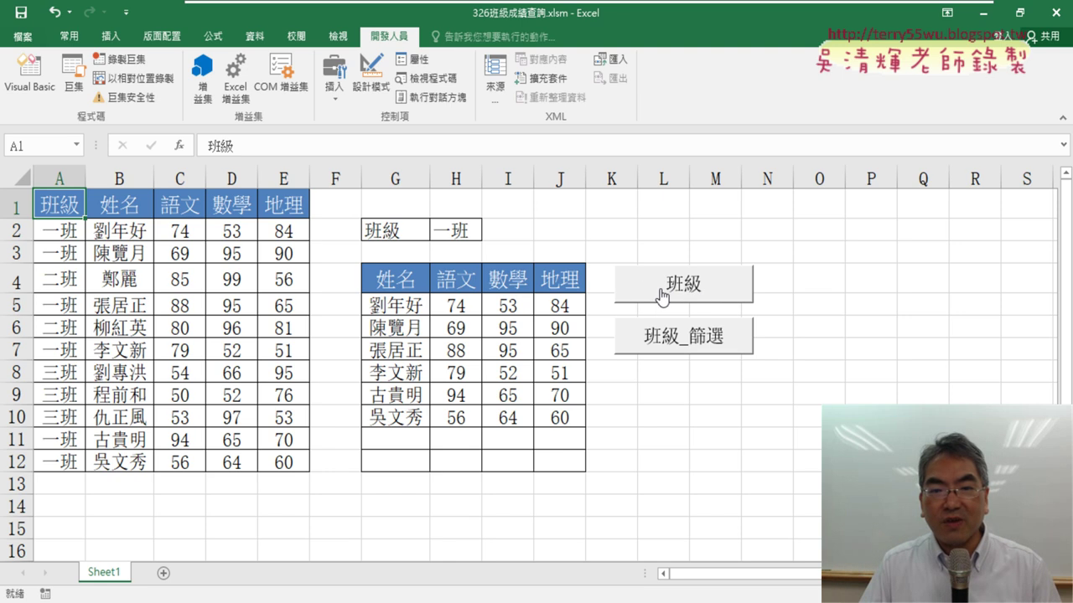
left_click(254, 38)
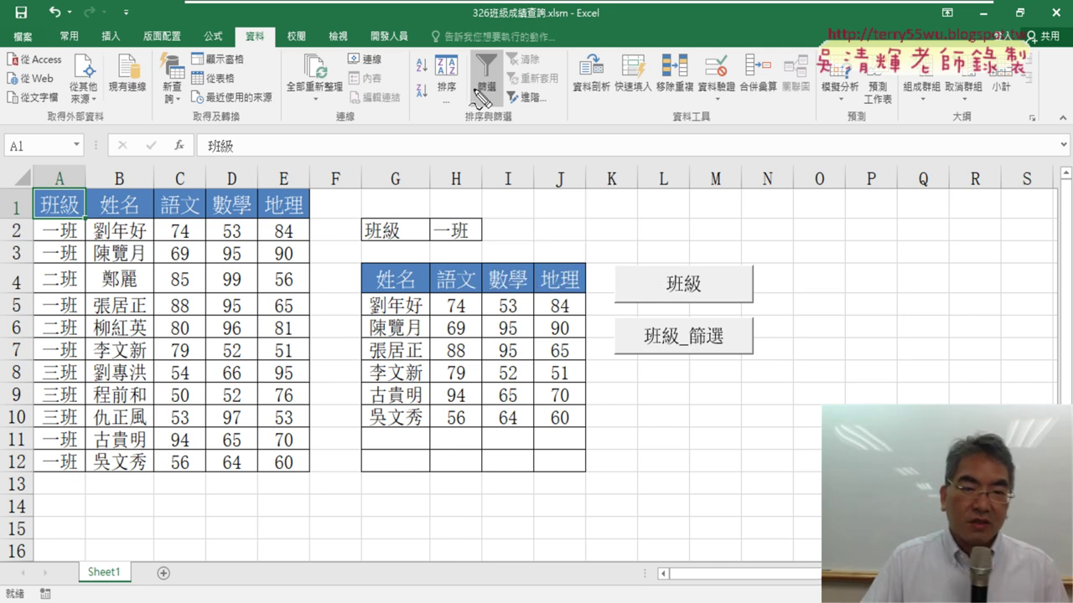
mouse_move(498, 112)
left_mouse_down()
mouse_move(469, 102)
mouse_move(490, 46)
mouse_move(500, 107)
left_mouse_up()
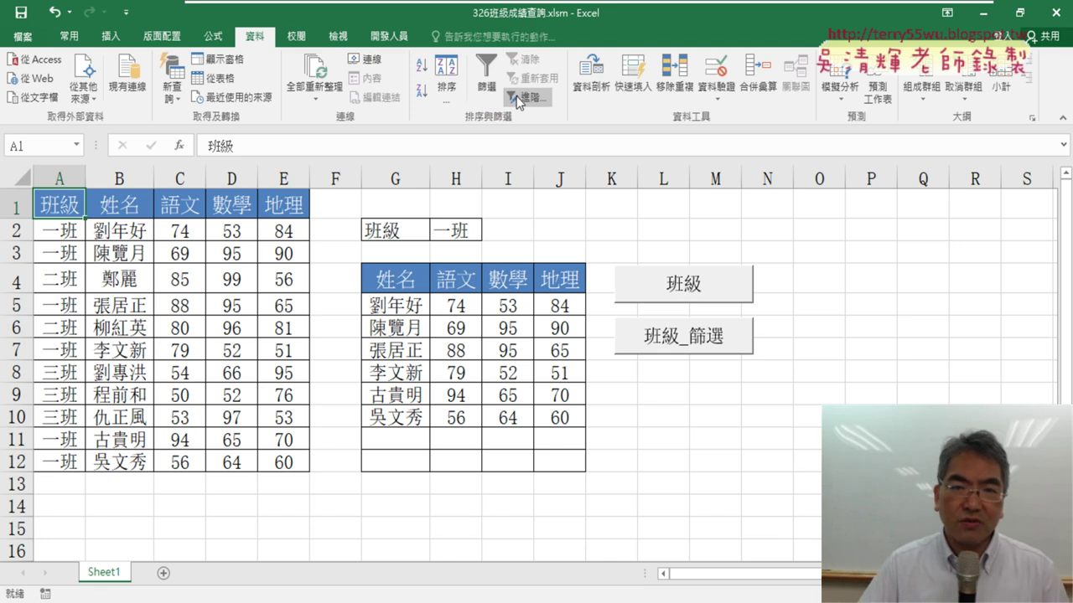
left_click(486, 80)
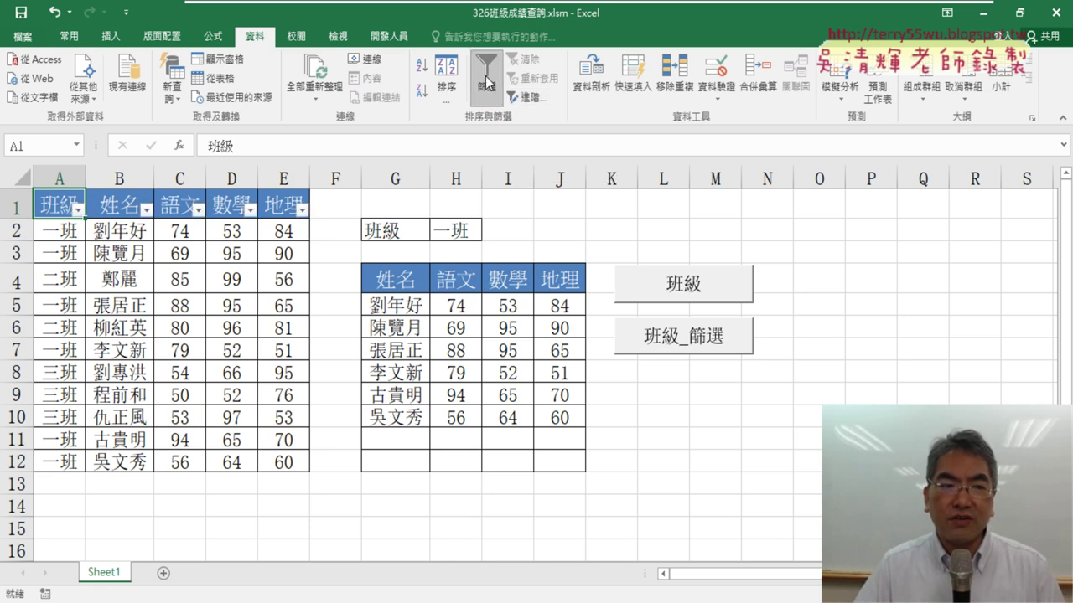
Filter the 班級 column to only 一班, select the visible rows, then switch filtering off
left_click(78, 210)
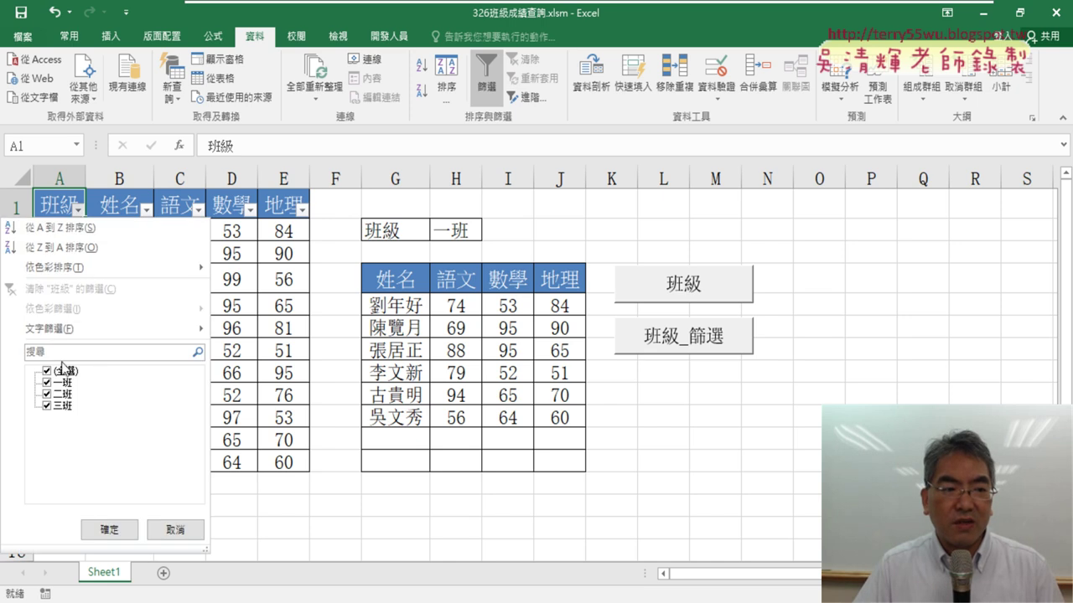
left_click(47, 371)
left_click(48, 371)
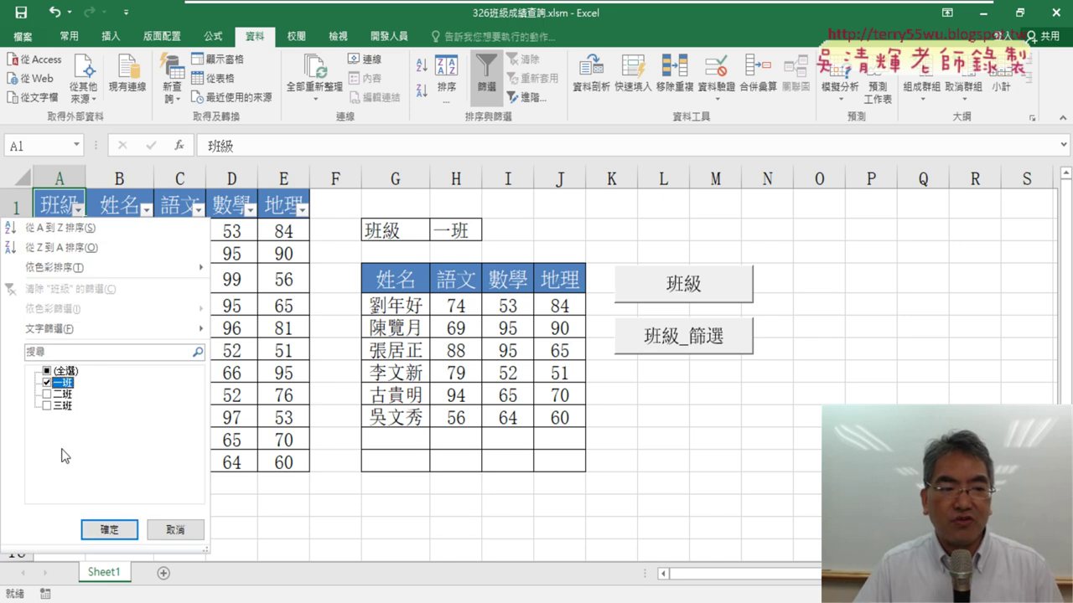
left_click(106, 532)
left_click_drag(60, 232, 285, 342)
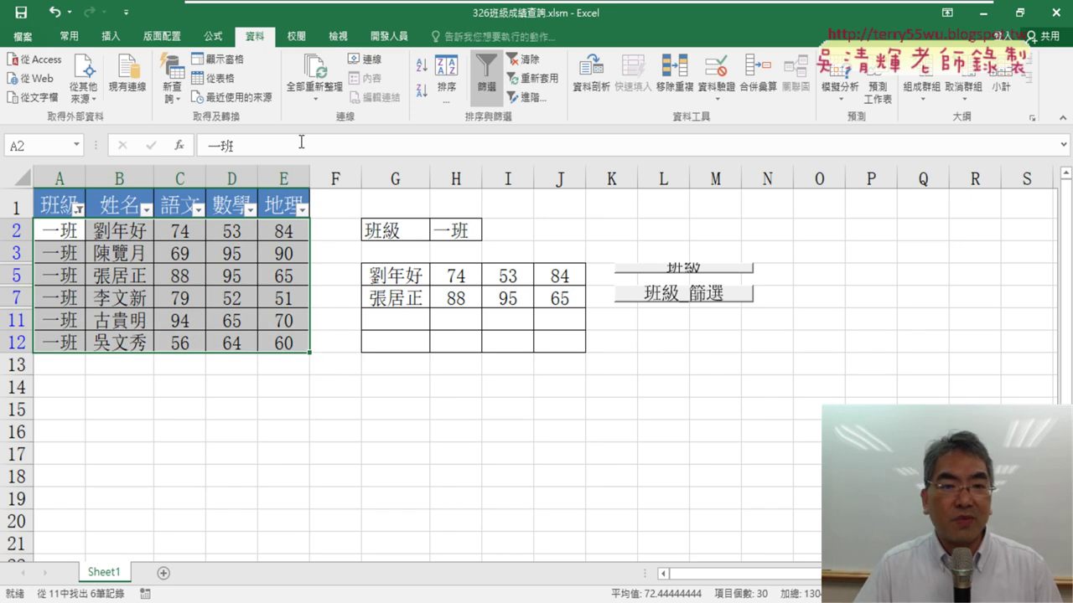
left_click(485, 88)
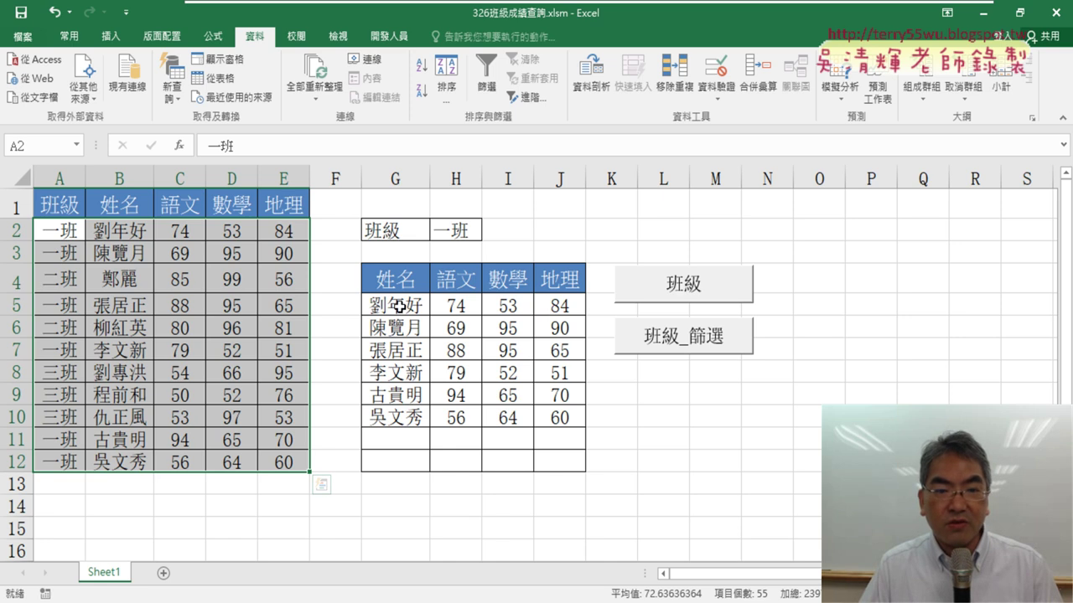
Set the class in H2 to 二班
left_click(480, 235)
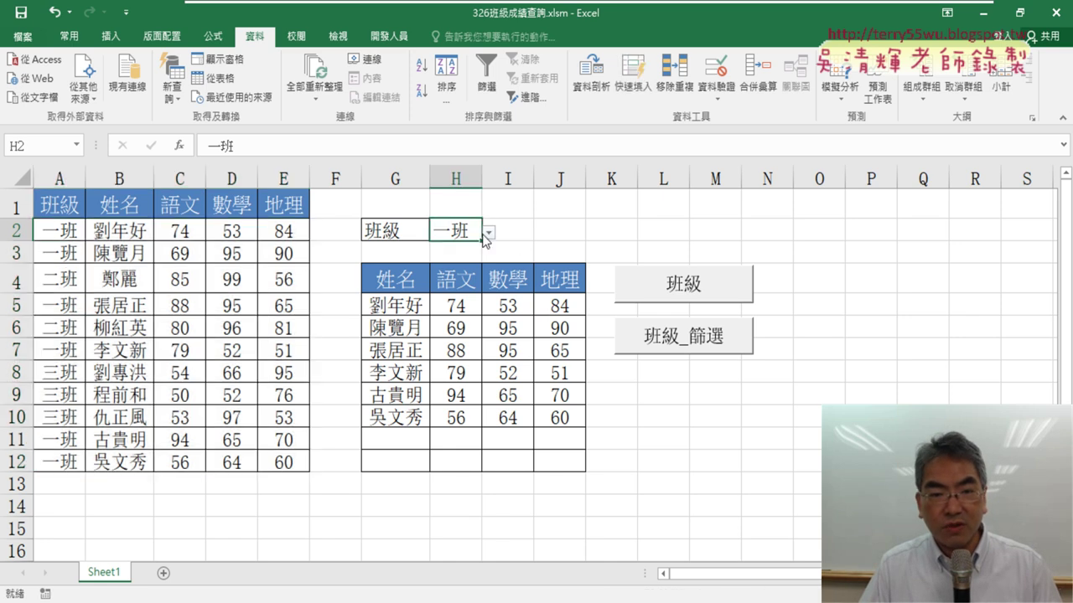
left_click(488, 232)
left_click(456, 270)
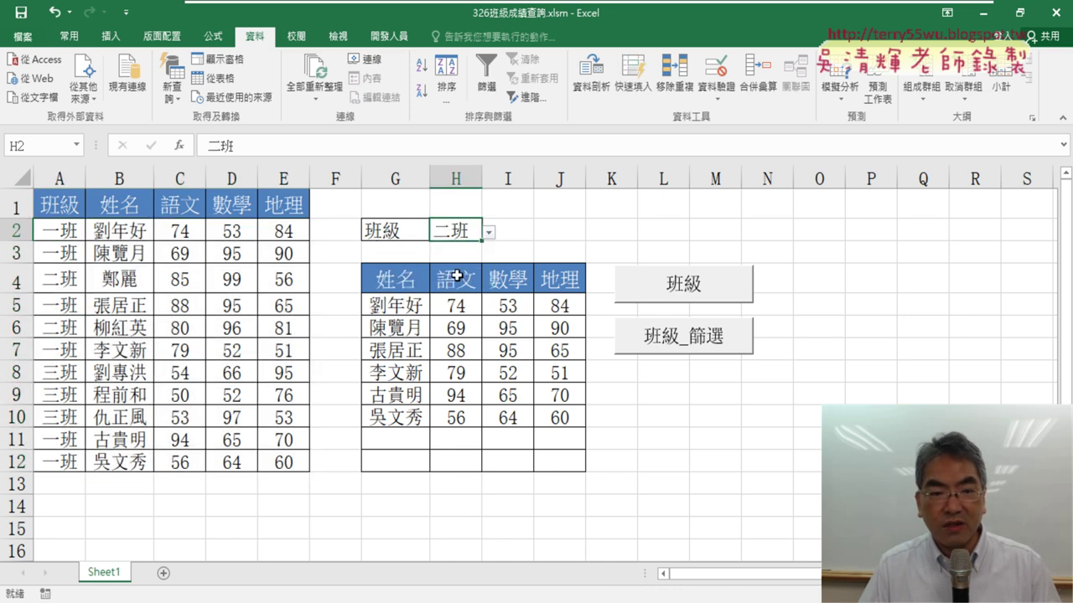
Run the 班級_篩選 button to list the two 二班 students, then open its Assign Macro dialog
left_click(679, 347)
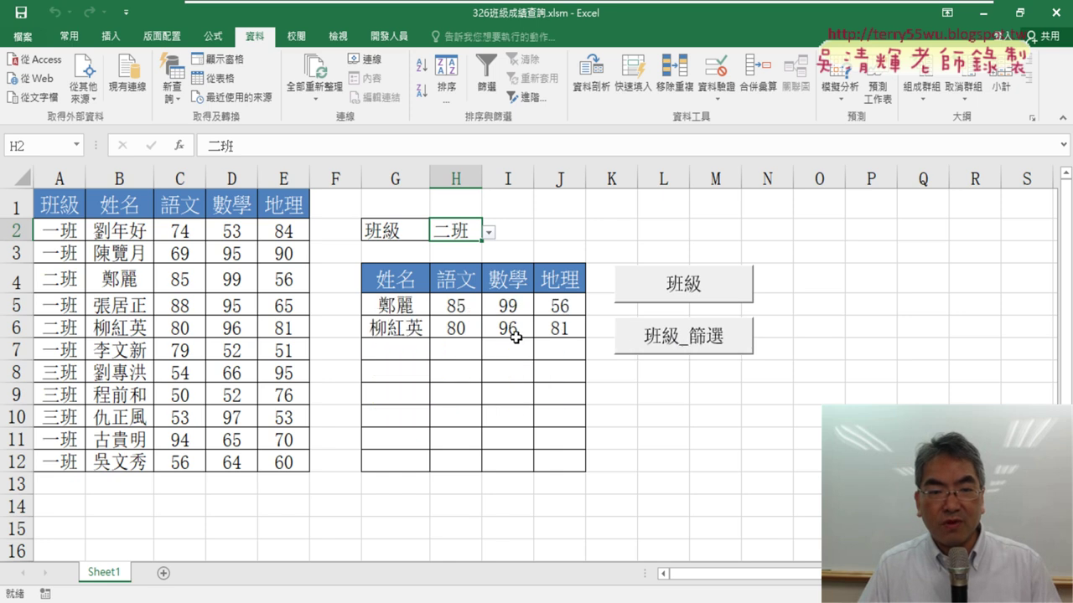
left_click_drag(404, 307, 557, 328)
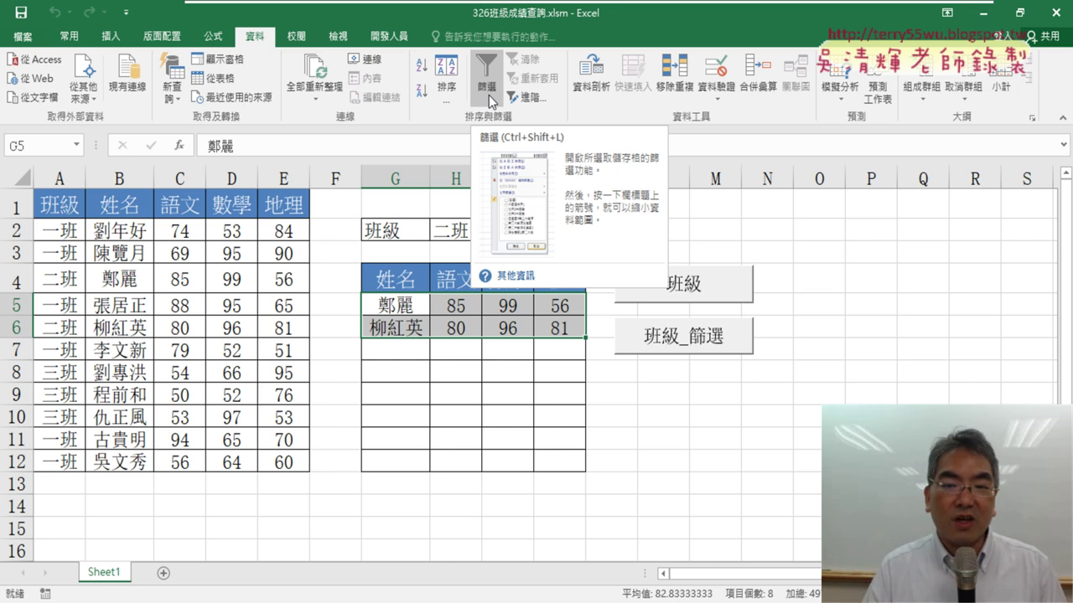
right_click(670, 344)
left_click(727, 479)
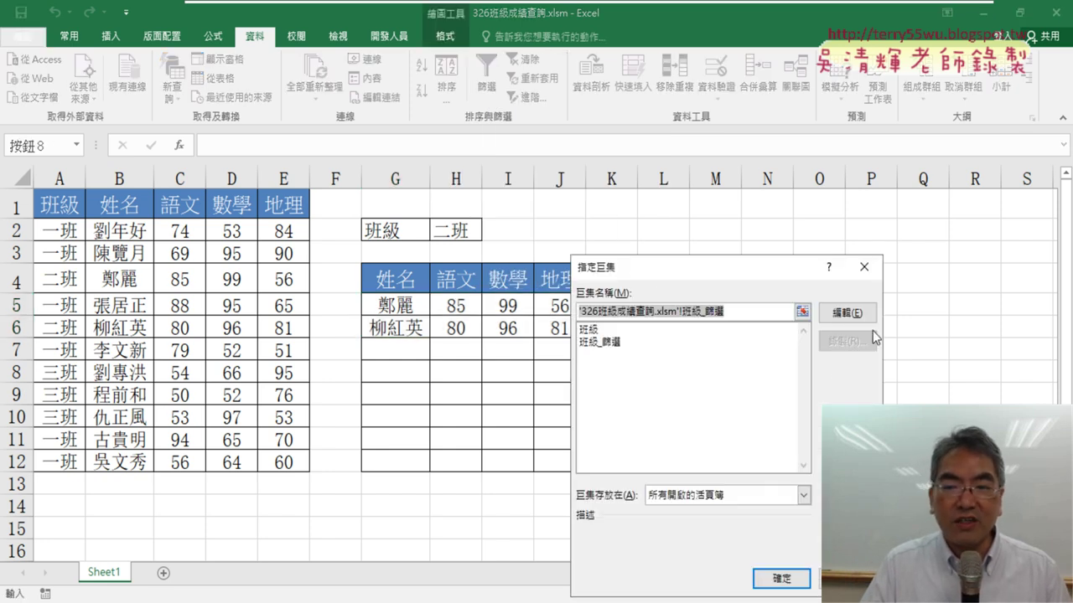
Open the VBA editor, delete the whole Sub 班級_篩選 procedure, and narrow the code window
left_click(859, 314)
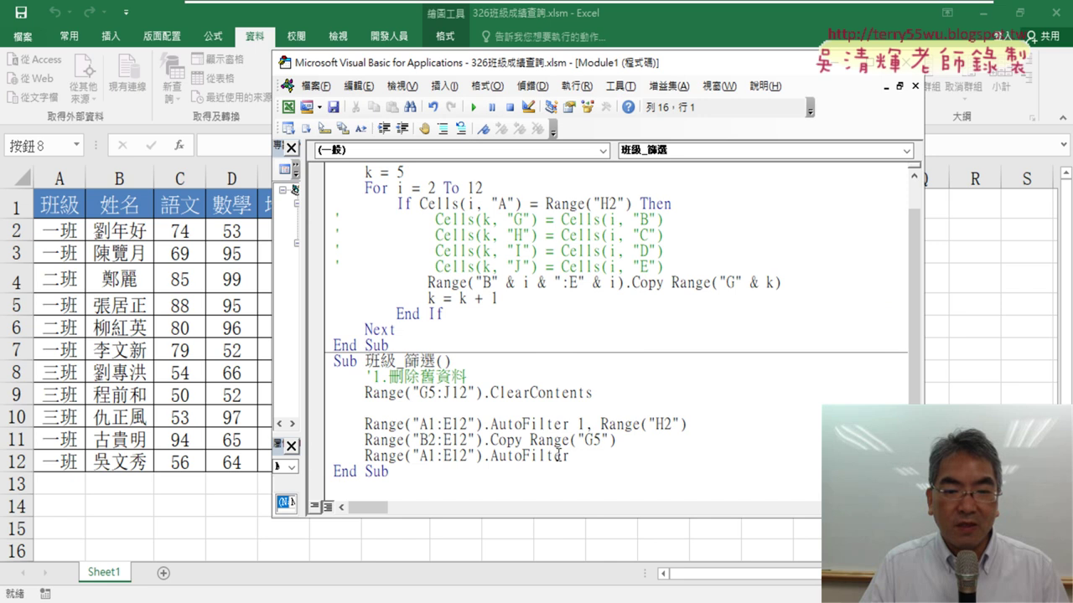
left_click_drag(588, 460, 324, 432)
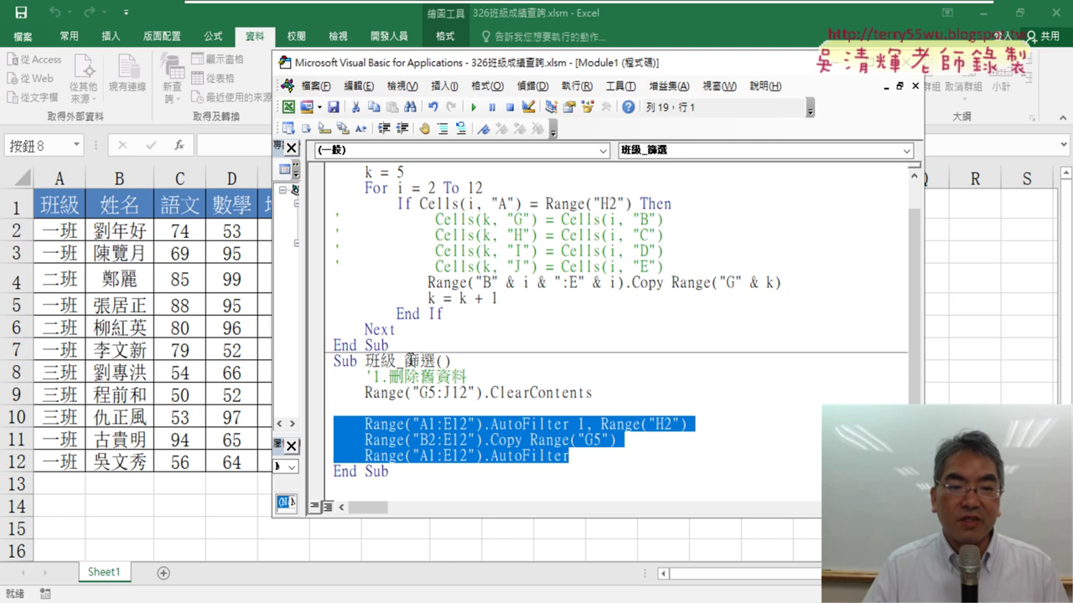
scroll(478, 251, "up", 1)
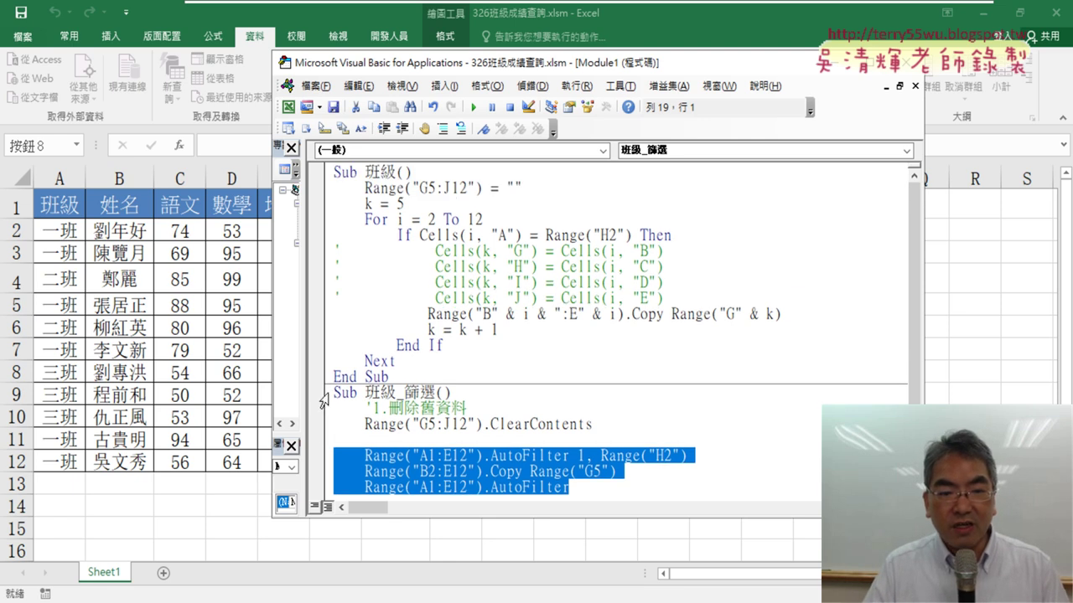
left_click_drag(323, 401, 290, 486)
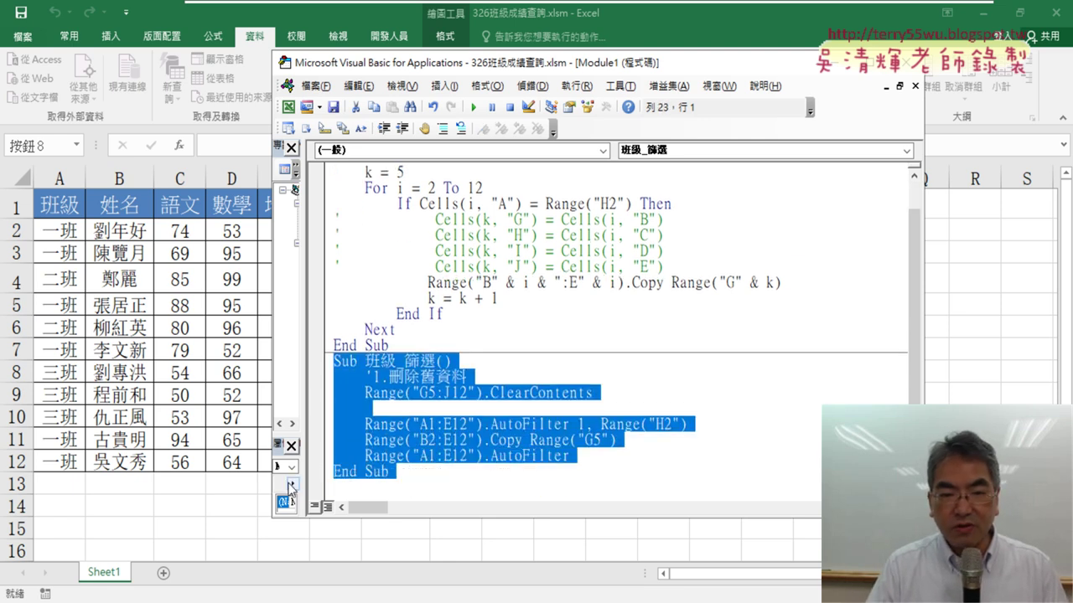
key("Delete")
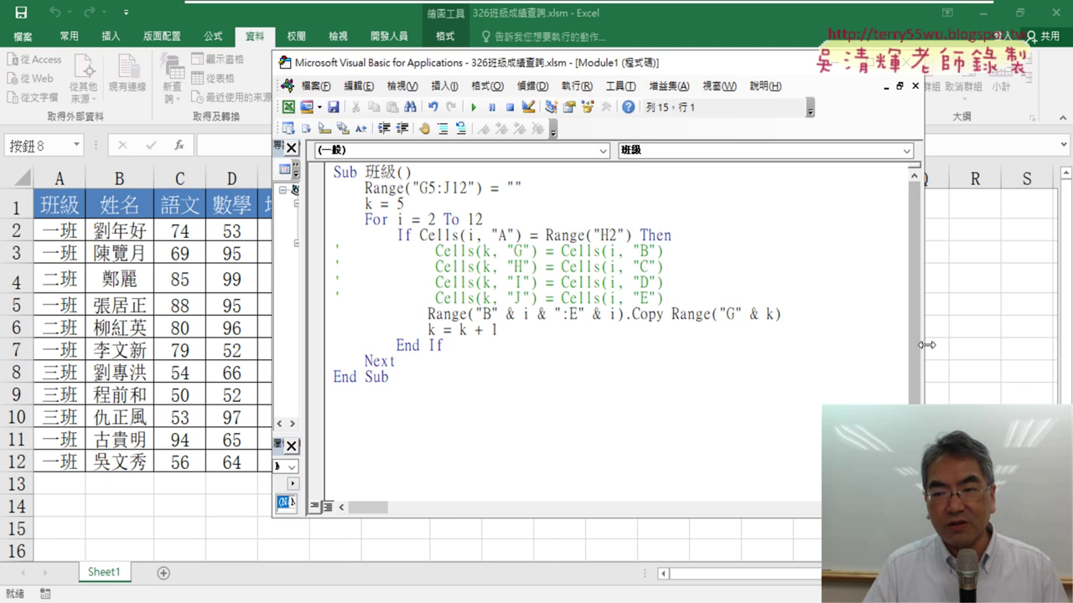
left_click_drag(921, 348, 580, 347)
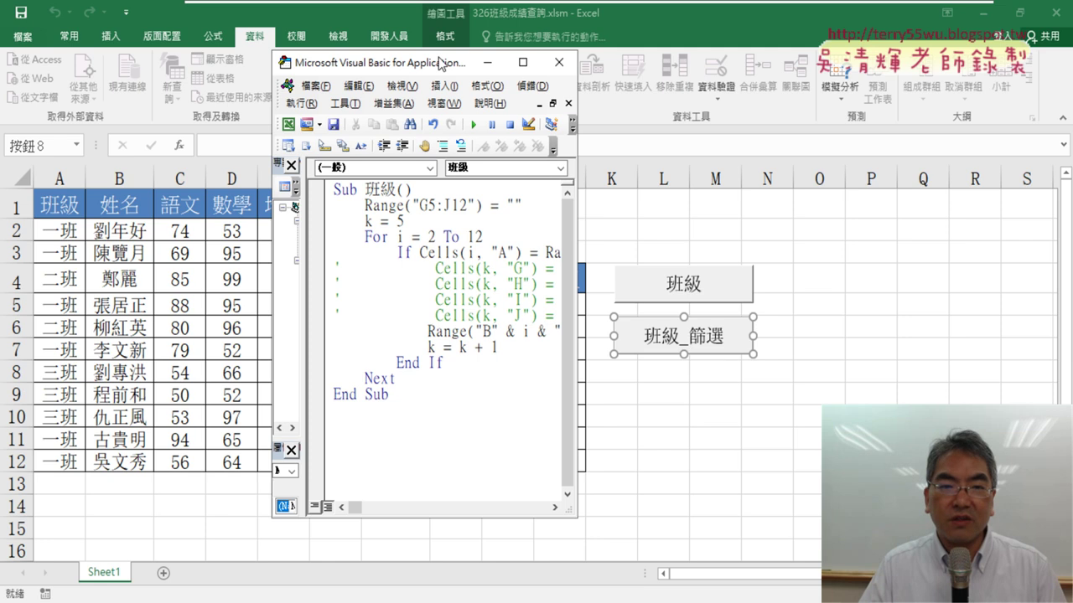
Create a new Sub 班級_篩選() header by reusing the Sub 班級 text
left_click_drag(442, 64, 324, 60)
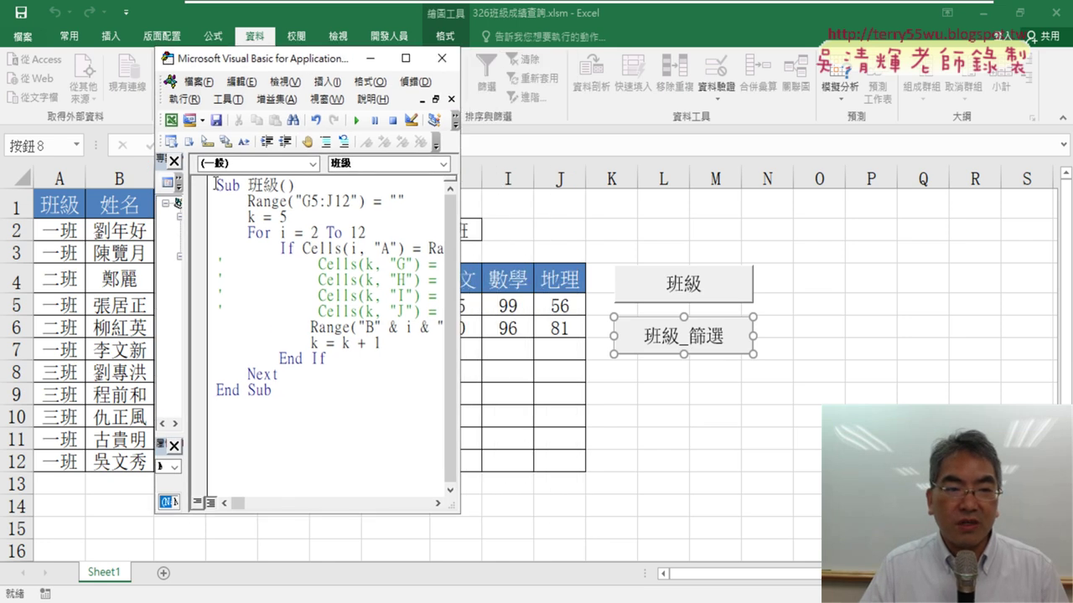
mouse_move(216, 184)
left_mouse_down()
mouse_move(340, 191)
mouse_move(247, 186)
mouse_move(279, 186)
mouse_move(244, 419)
left_mouse_up()
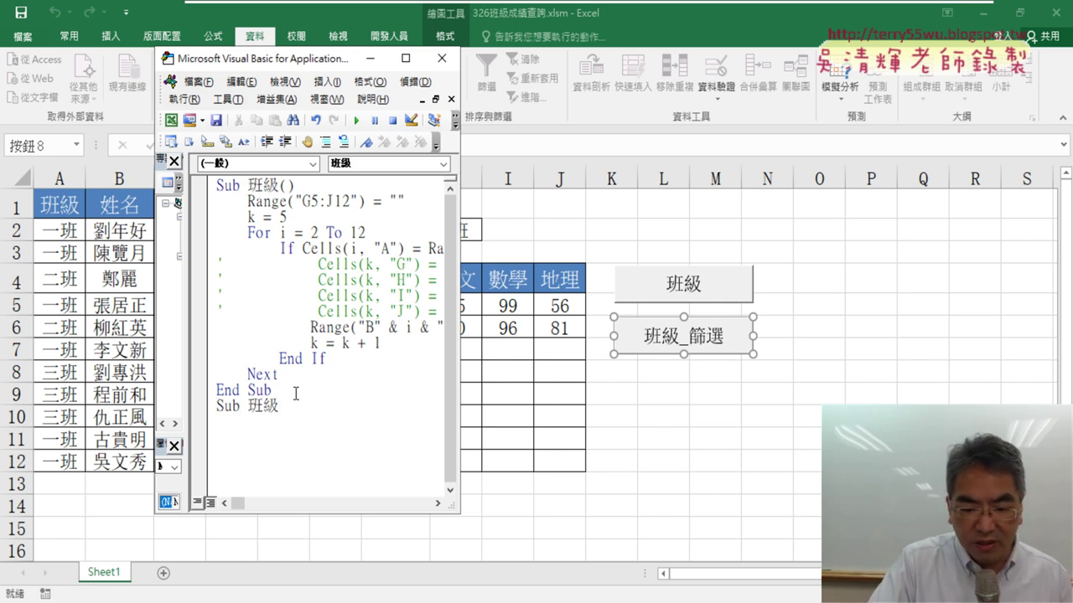
type("_")
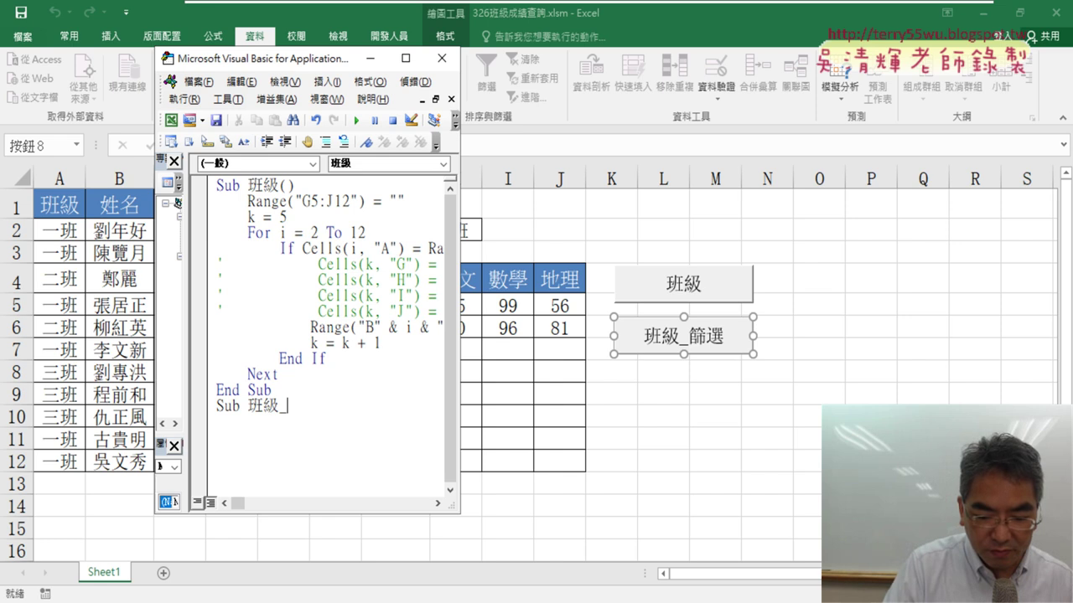
type("ㄕㄞ")
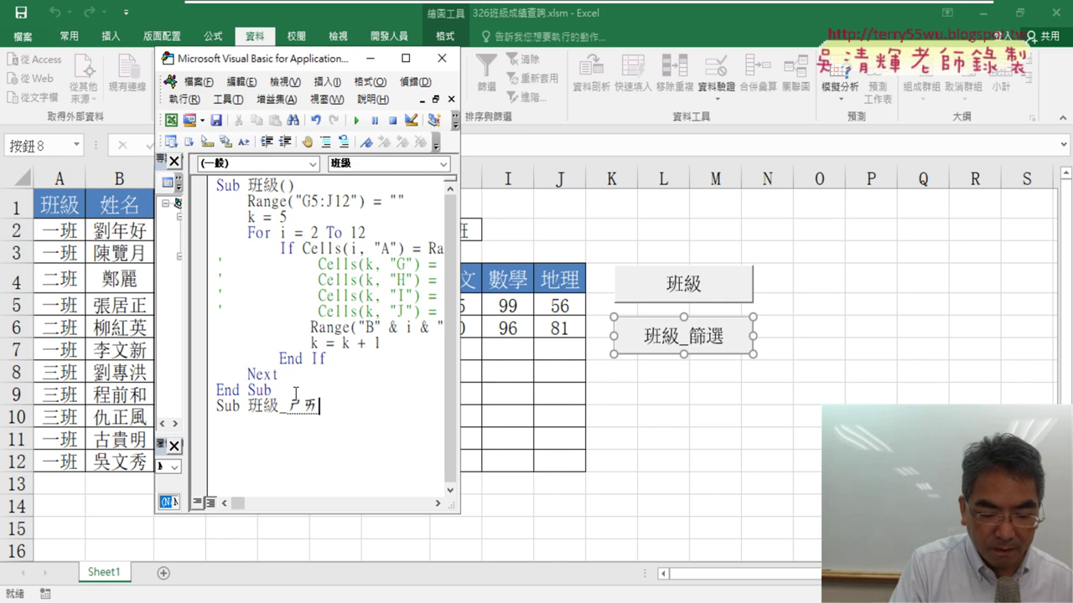
key("space")
type("ㄒㄩㄢ")
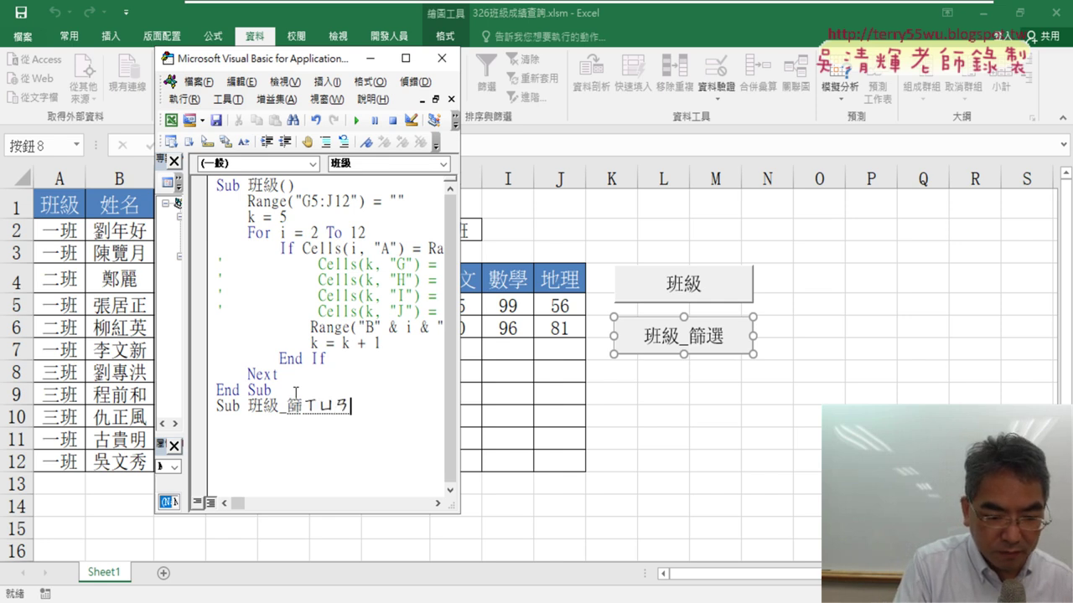
type("3")
key("Return")
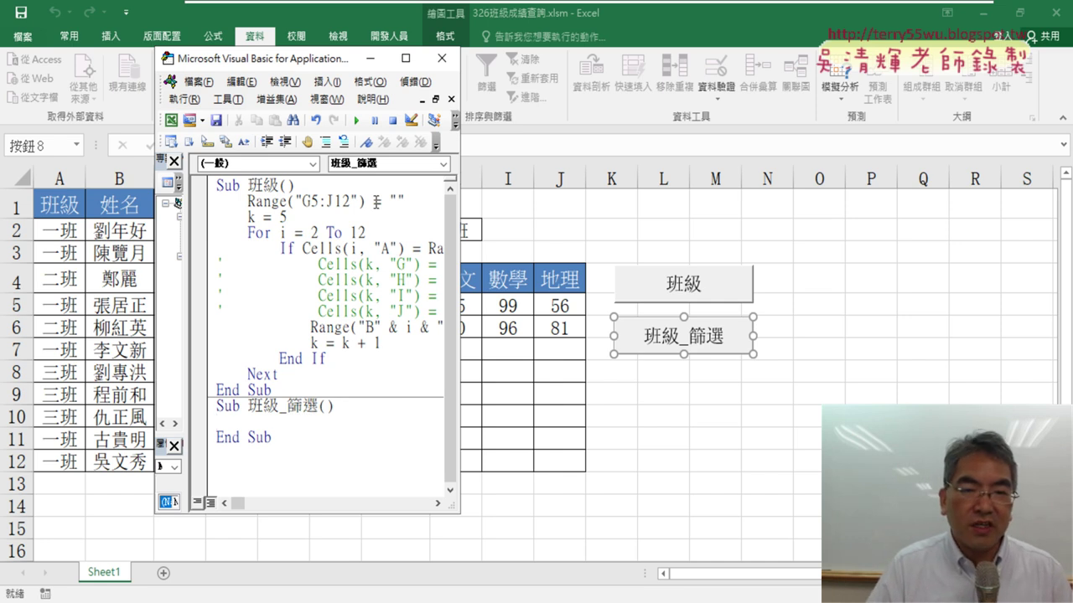
Copy the Range("G5:J12") = "" clearing line into 班級_篩選 and add a new line
left_click_drag(405, 202, 209, 201)
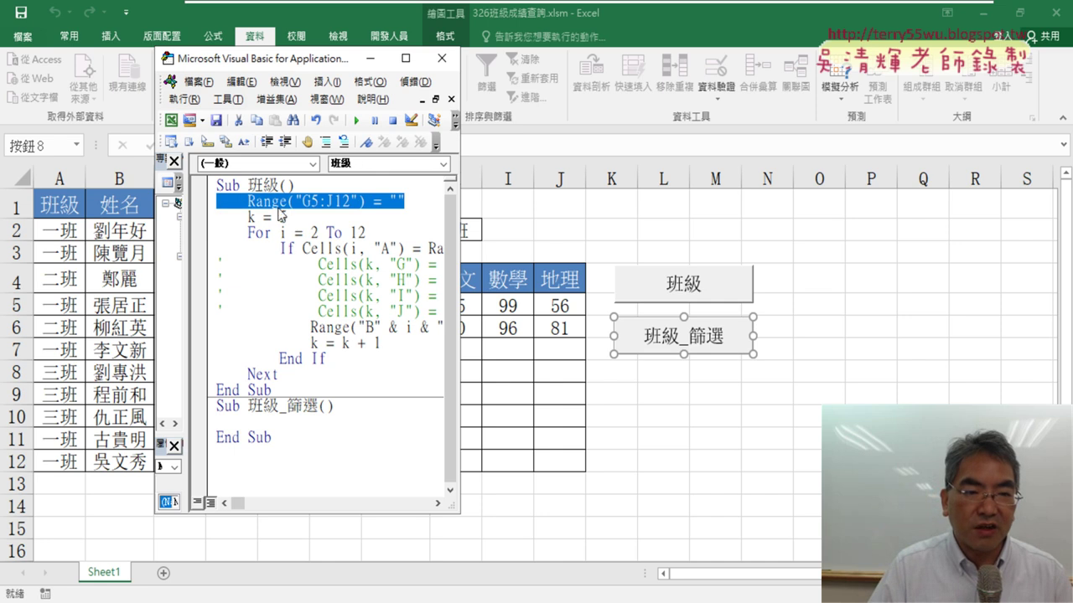
left_click_drag(278, 208, 220, 423)
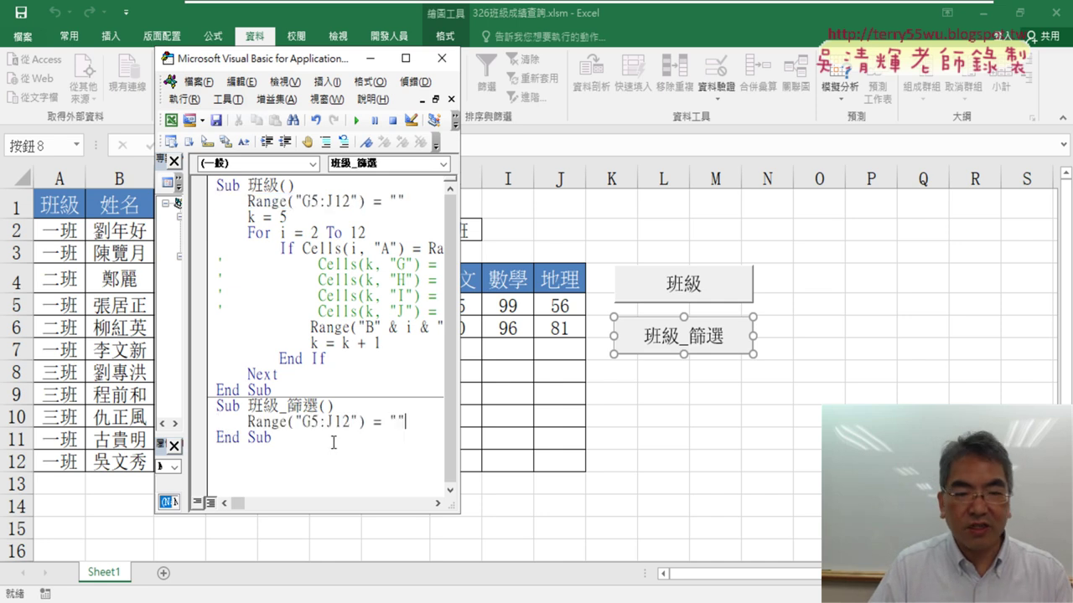
key("Return")
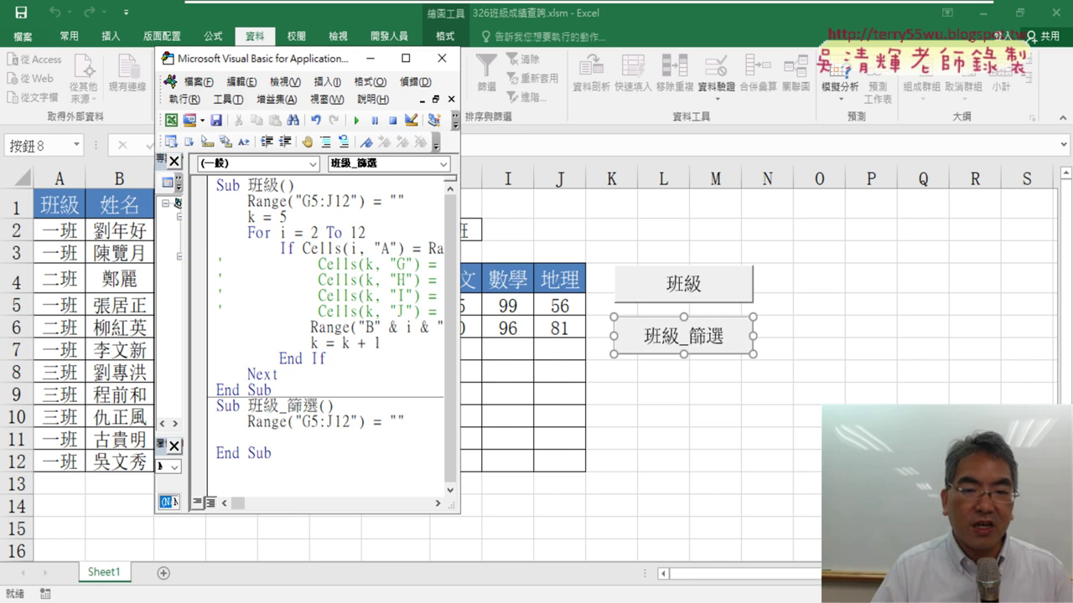
left_click_drag(320, 60, 577, 54)
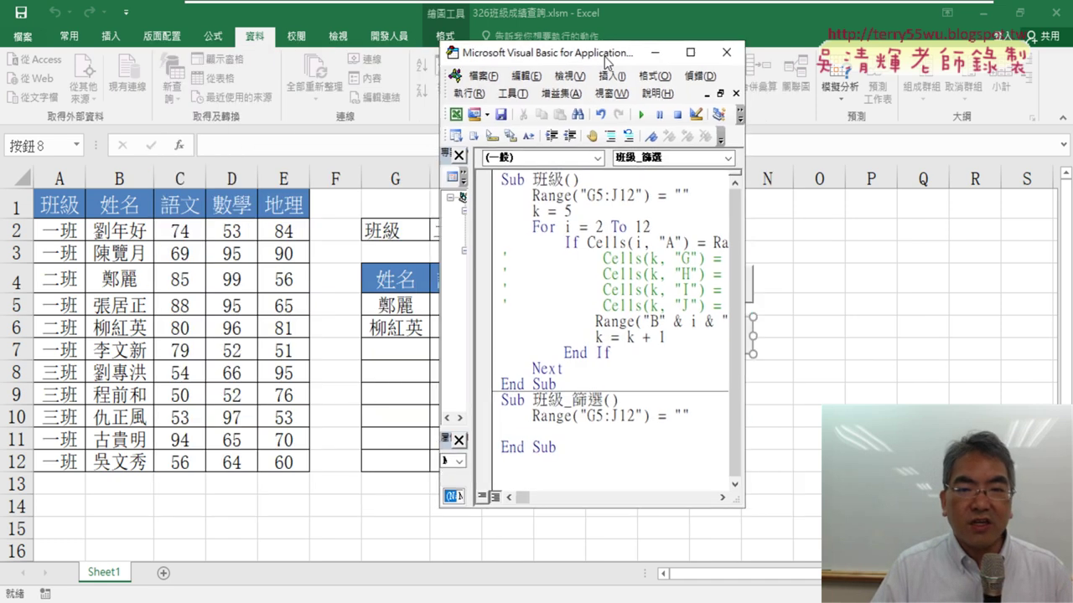
Widen the code window and start a line in 班級_篩選 with range("A1:E12")
left_click_drag(714, 219, 1018, 252)
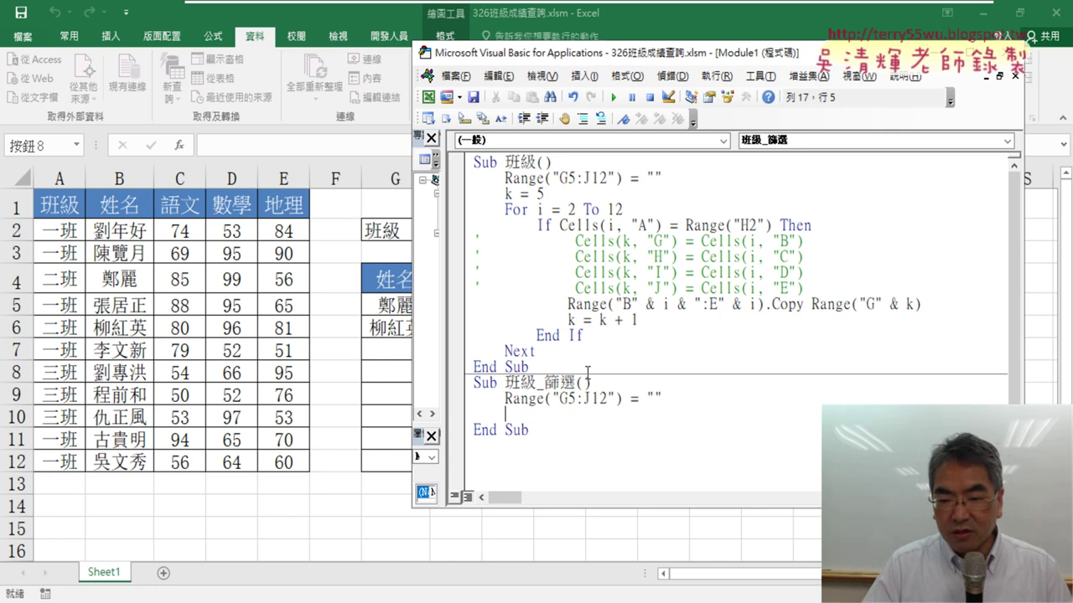
key("Return")
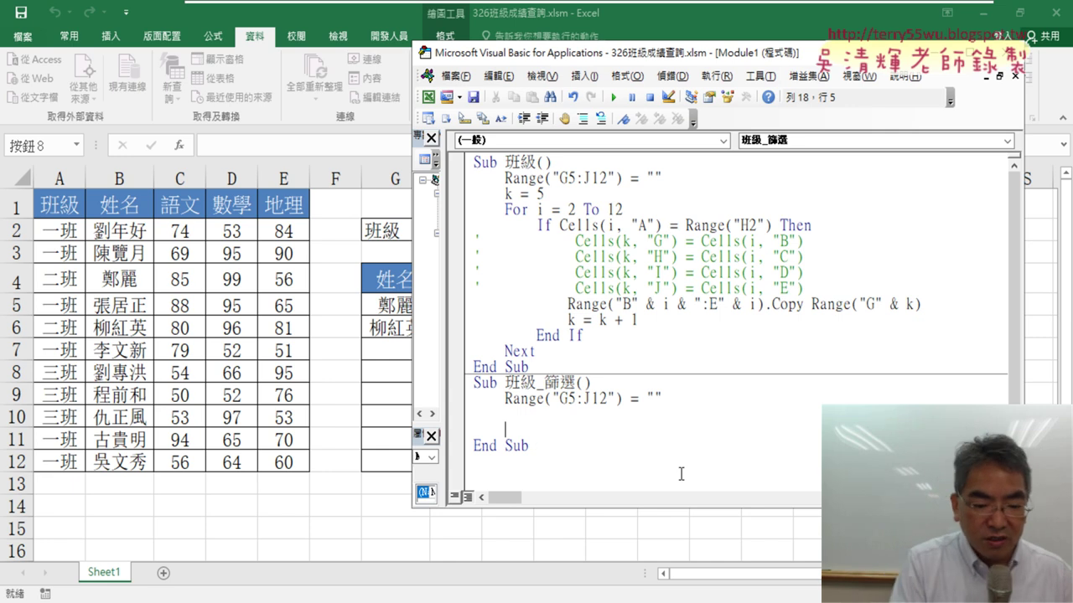
type("ㄜ")
key("BackSpace")
type("r")
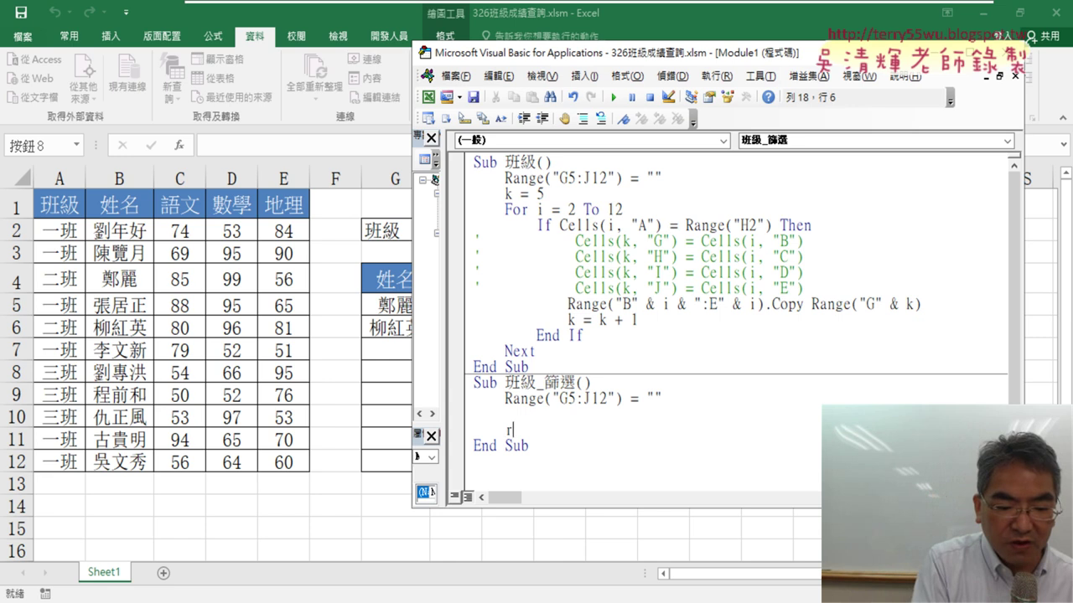
type("ange")
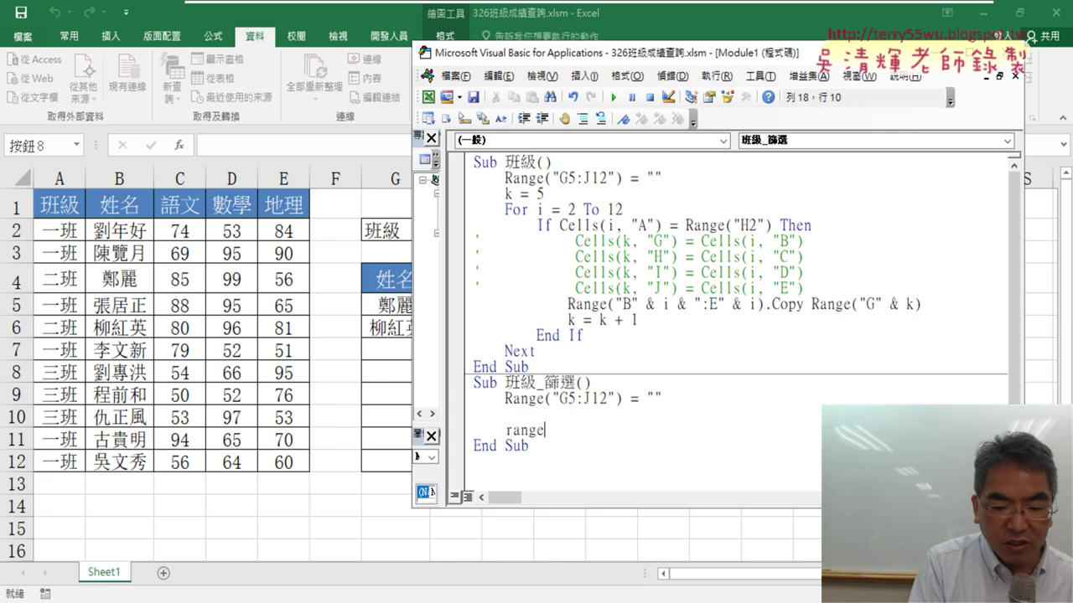
type("(\"")
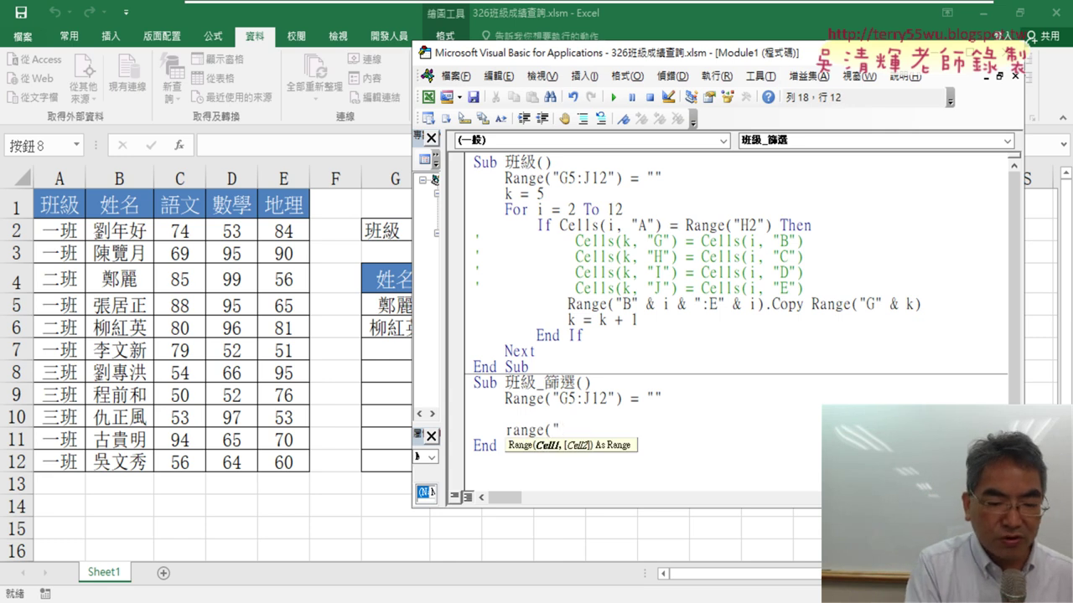
type("A1:")
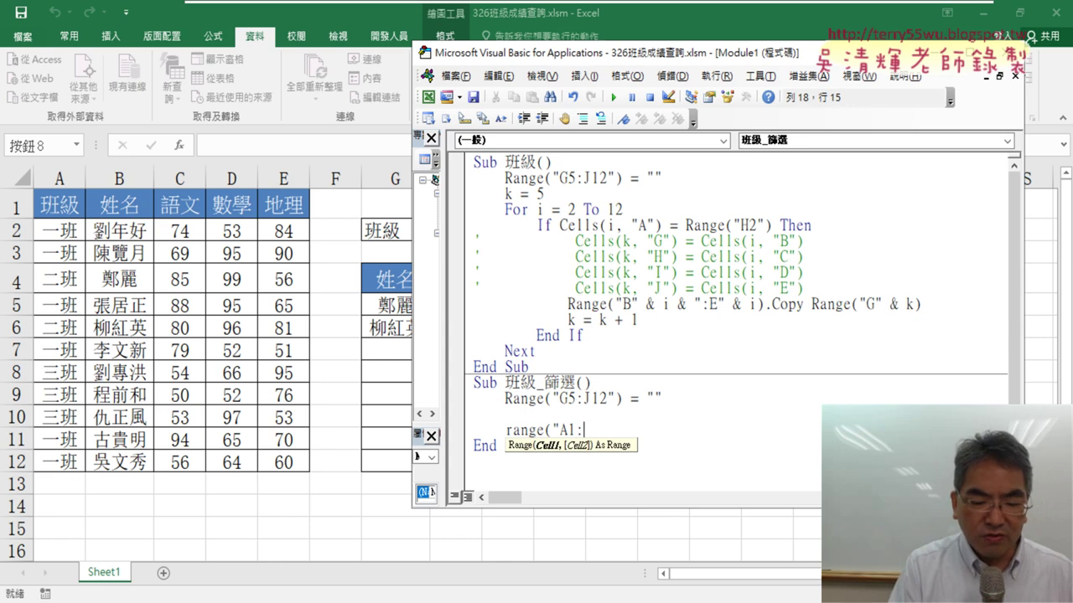
type("E")
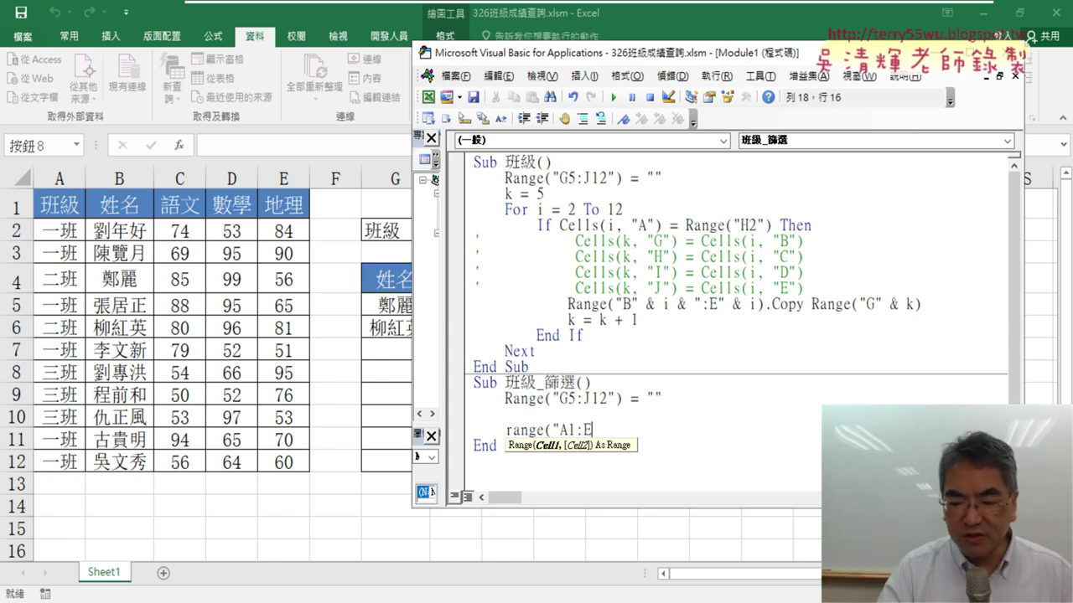
type("12")
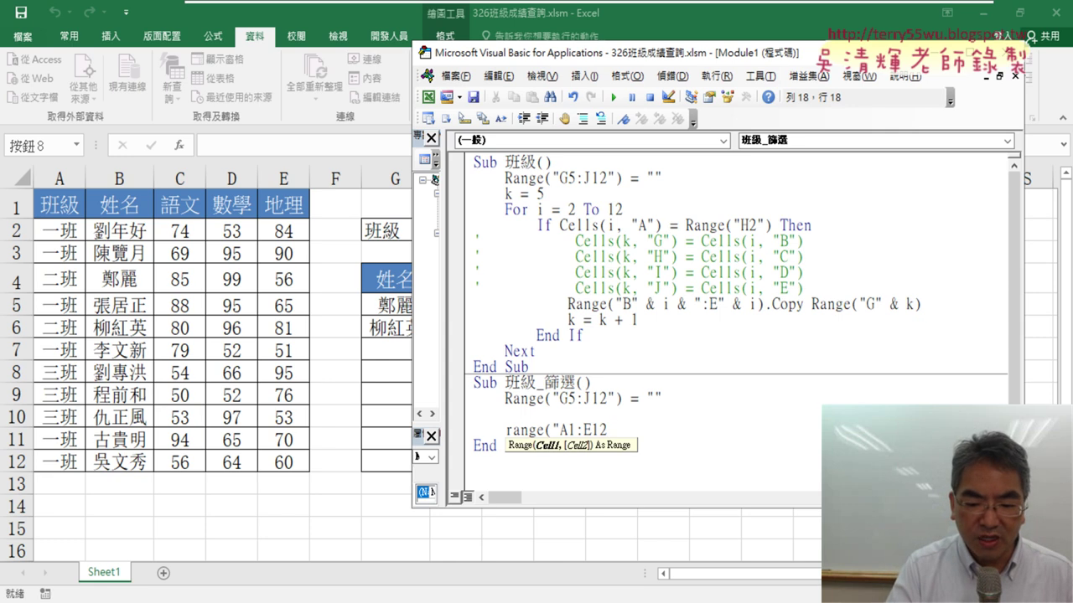
type("\")")
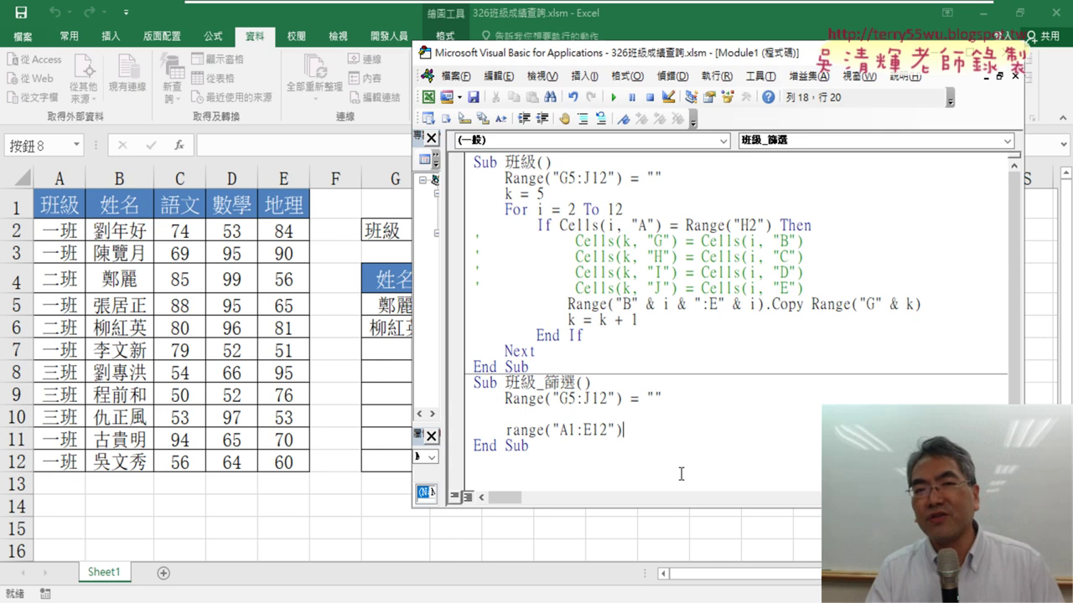
type(".")
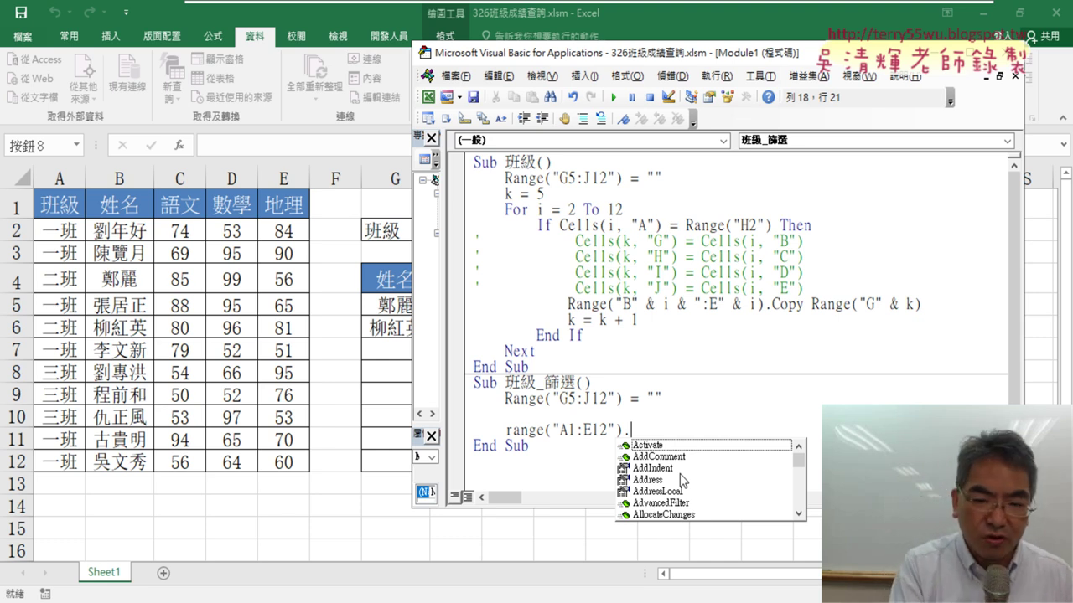
Complete the statement as range("A1:E12").AutoFilter using the IntelliSense suggestion
type("au")
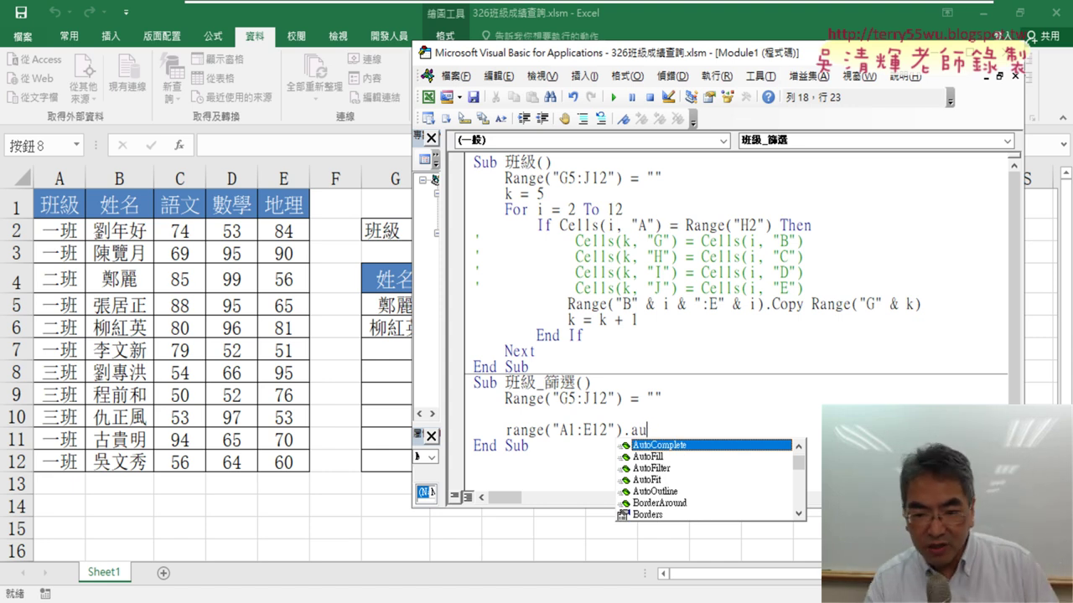
key("Down")
key("Down")
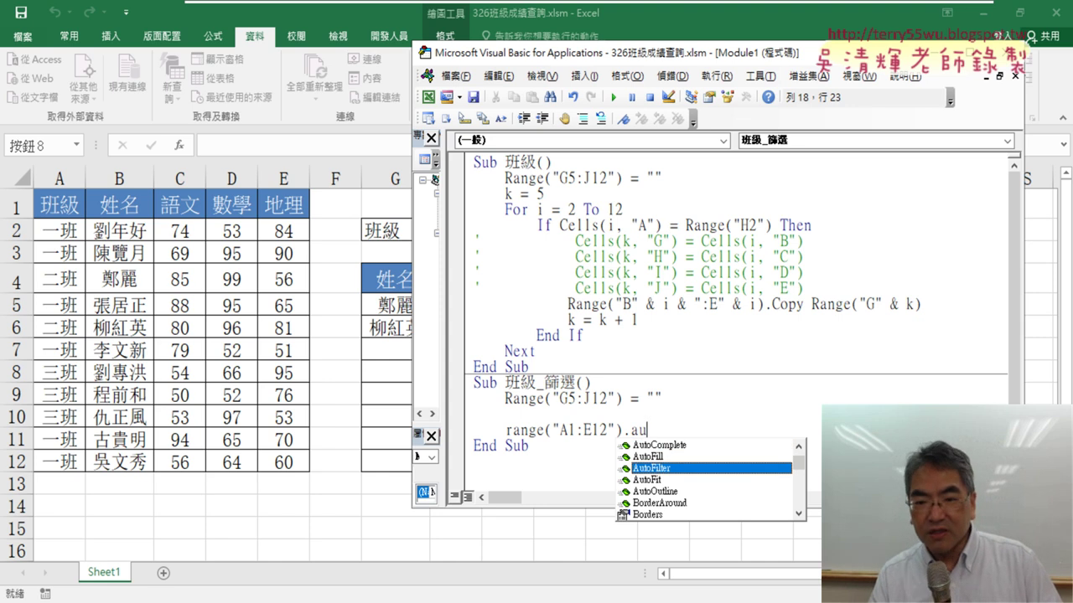
key("Up")
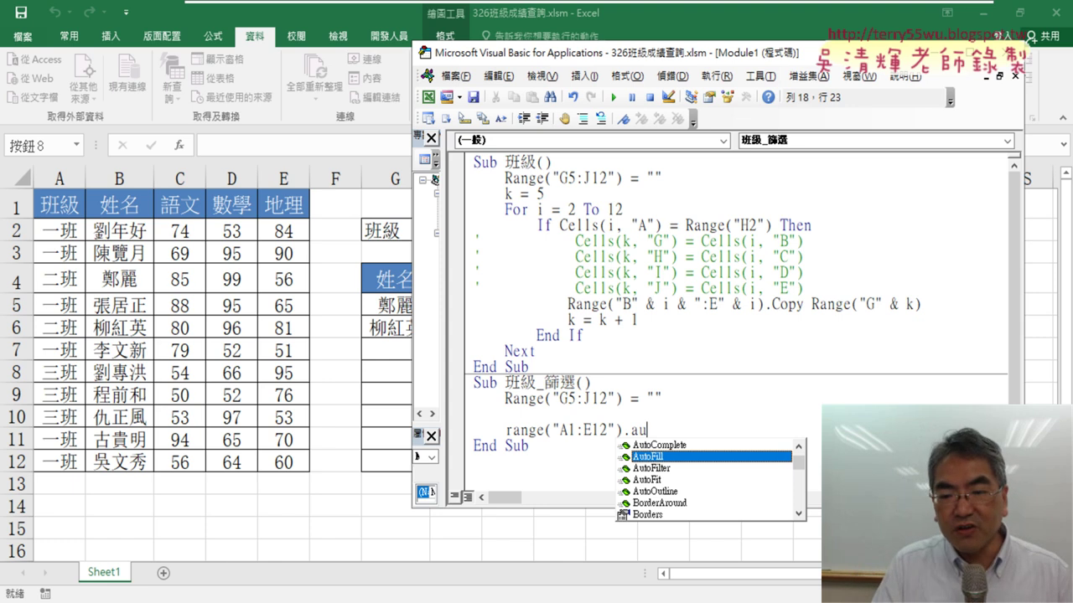
key("Down")
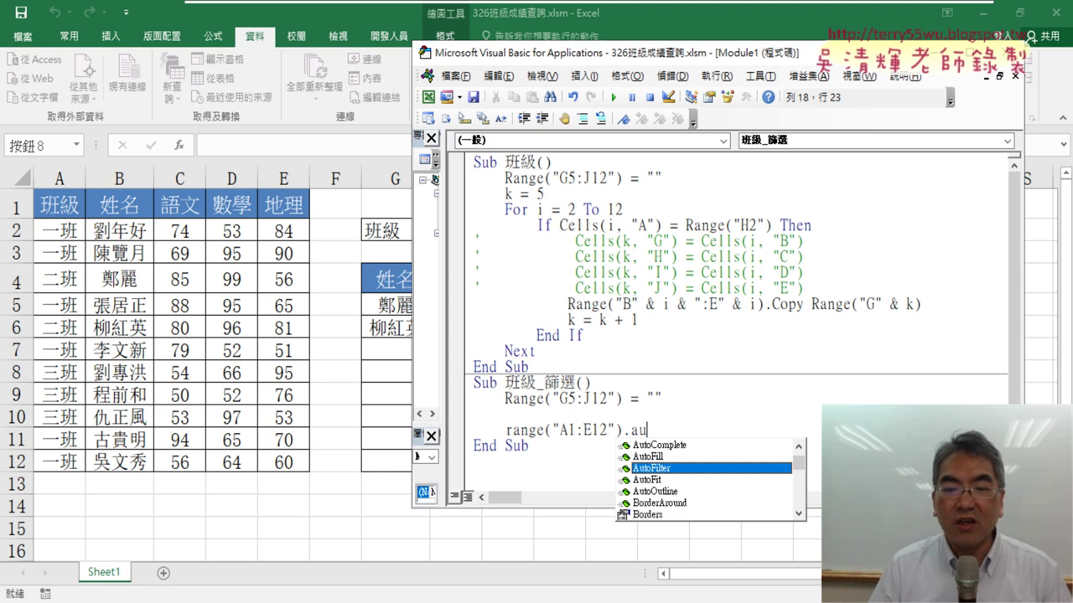
key("Tab")
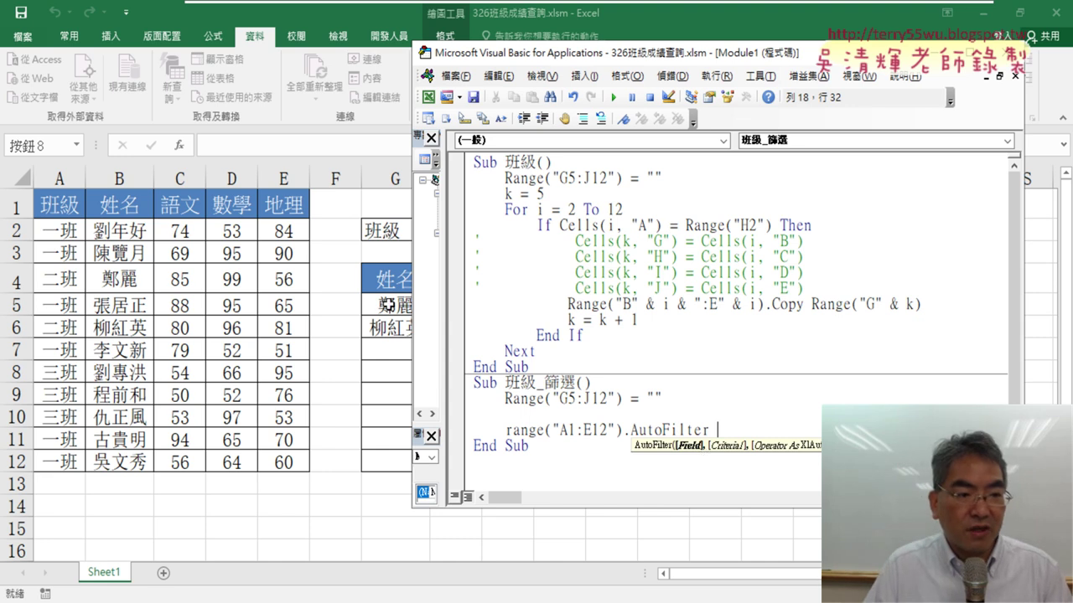
Give the AutoFilter line field argument 1 and add a blank line below it
left_click_drag(535, 60, 618, 63)
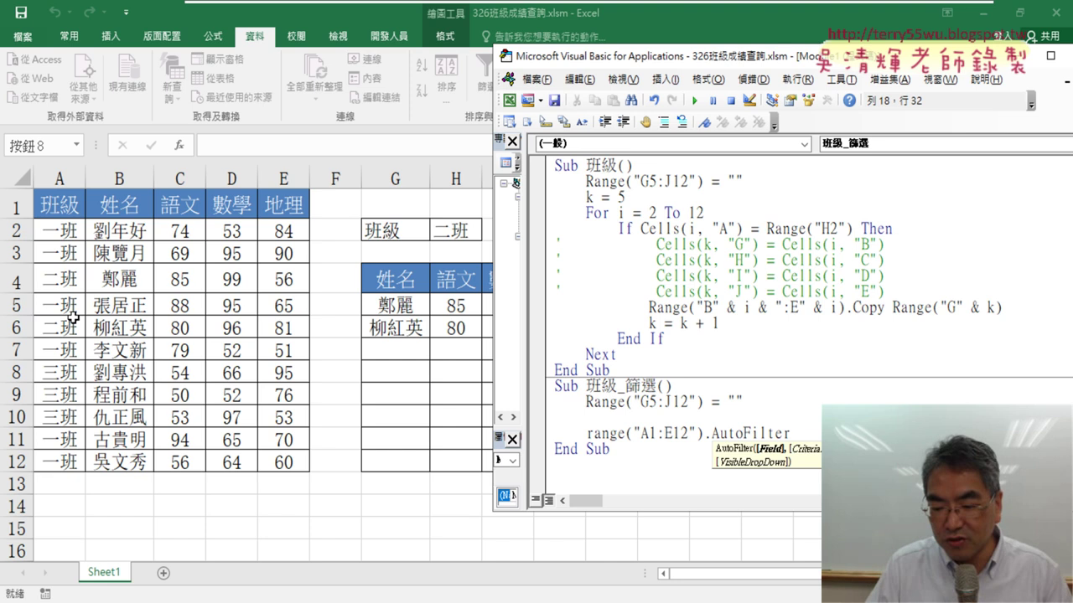
type("1")
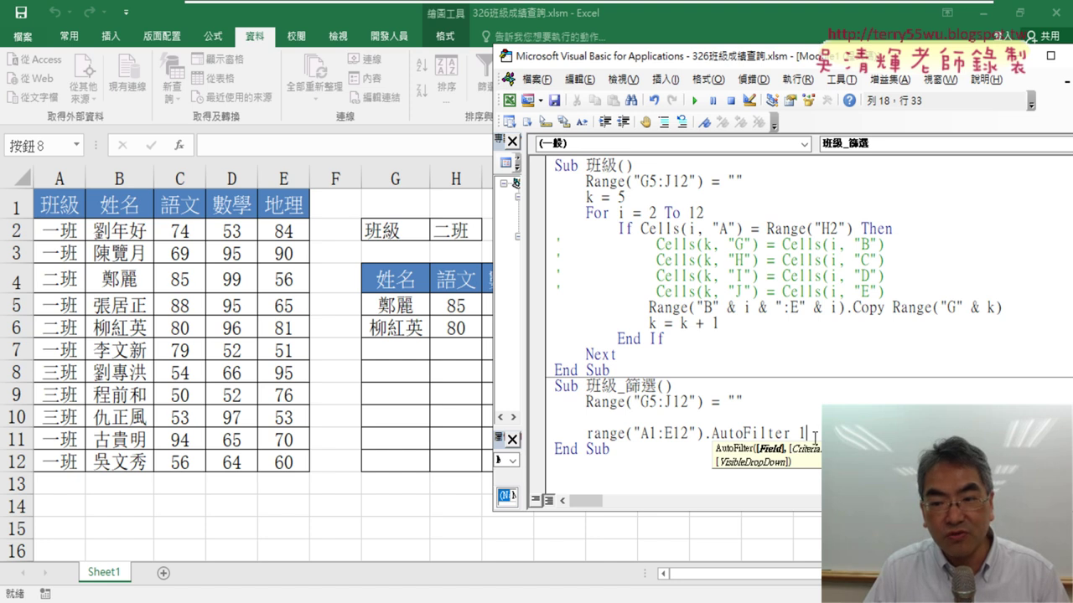
type(",")
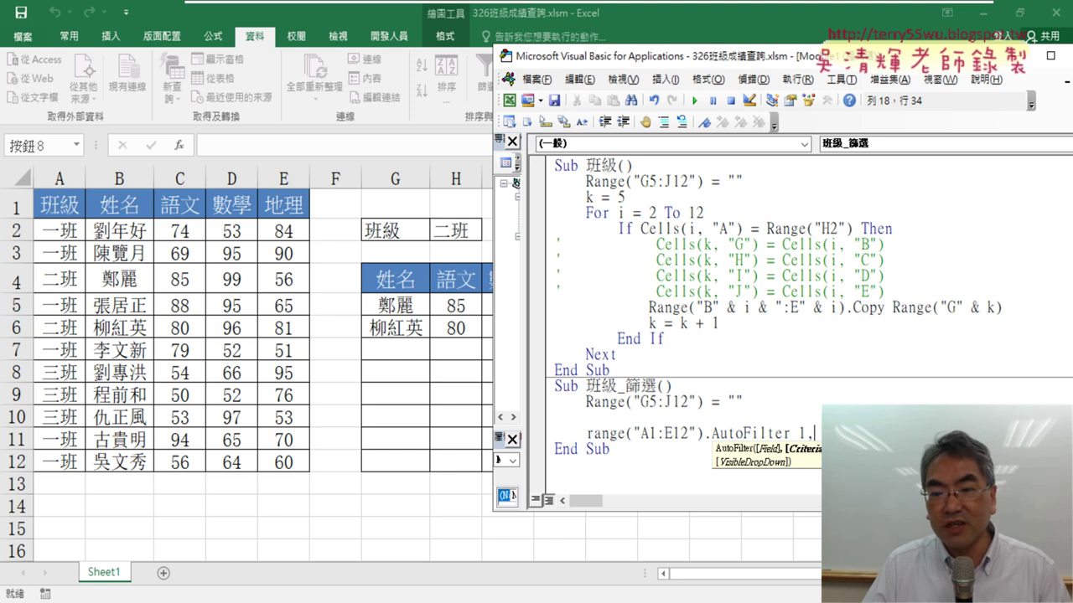
type("r")
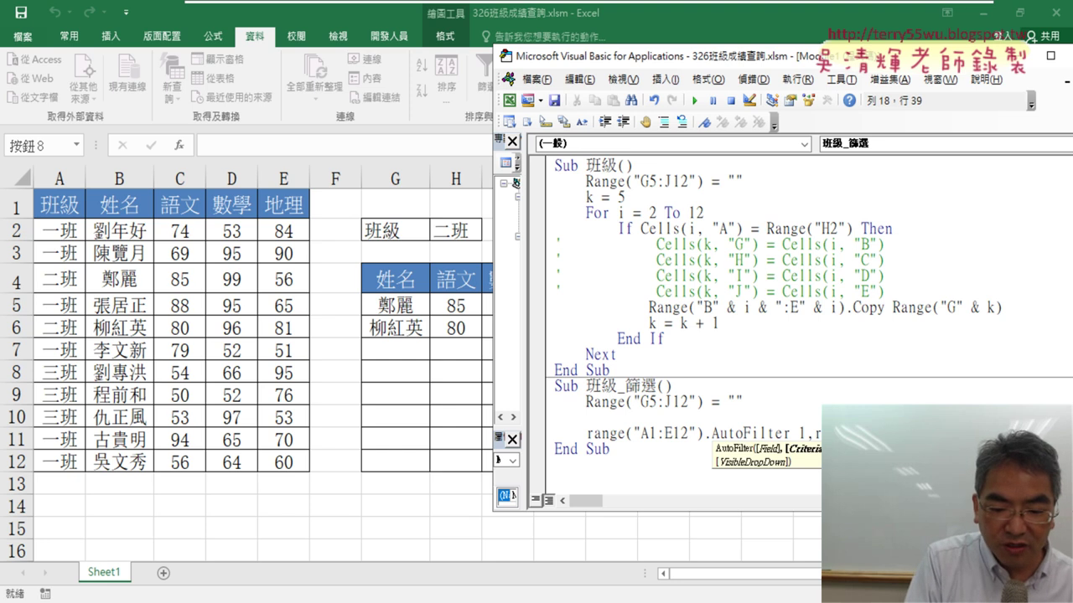
type("nge(\"")
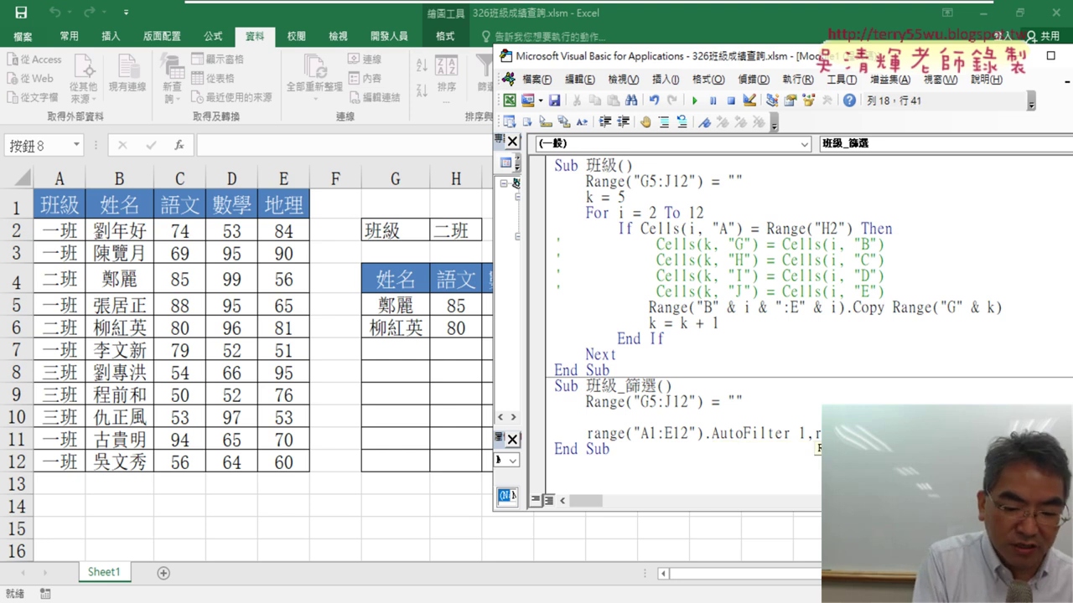
type("H")
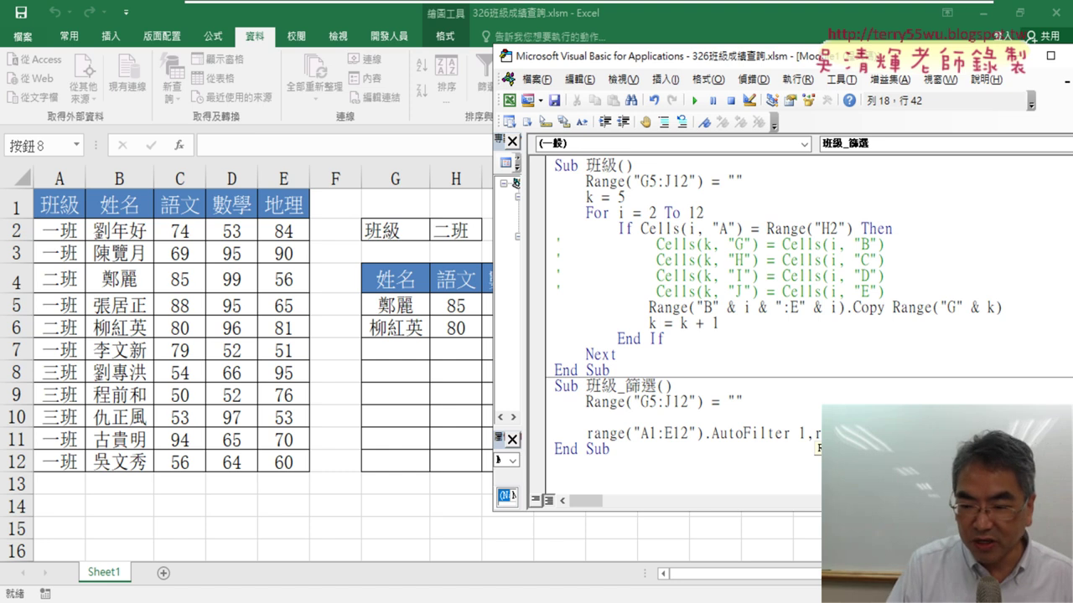
type("\"")
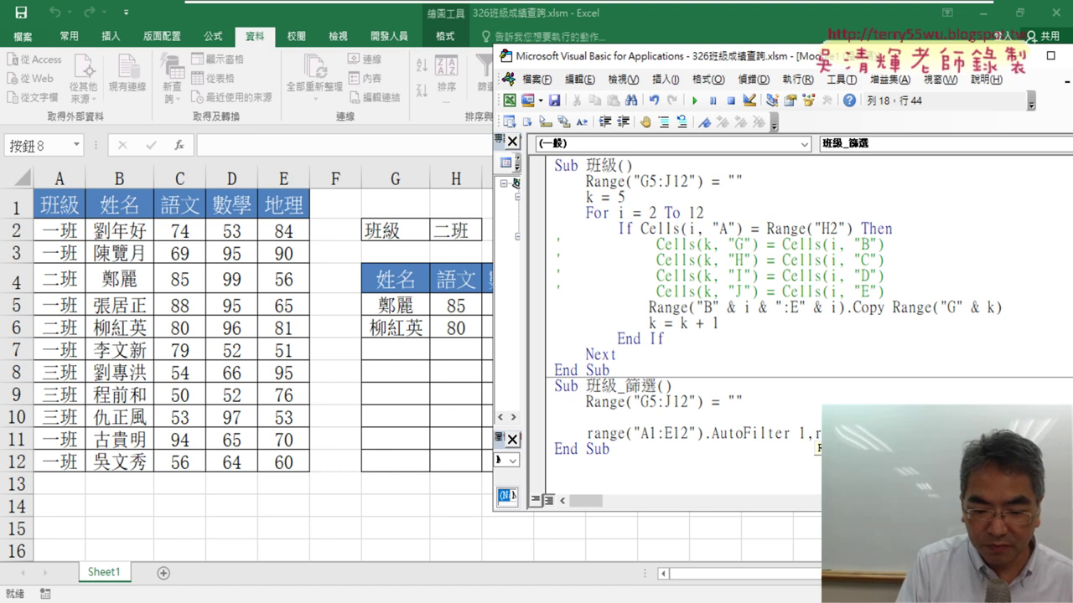
type(")")
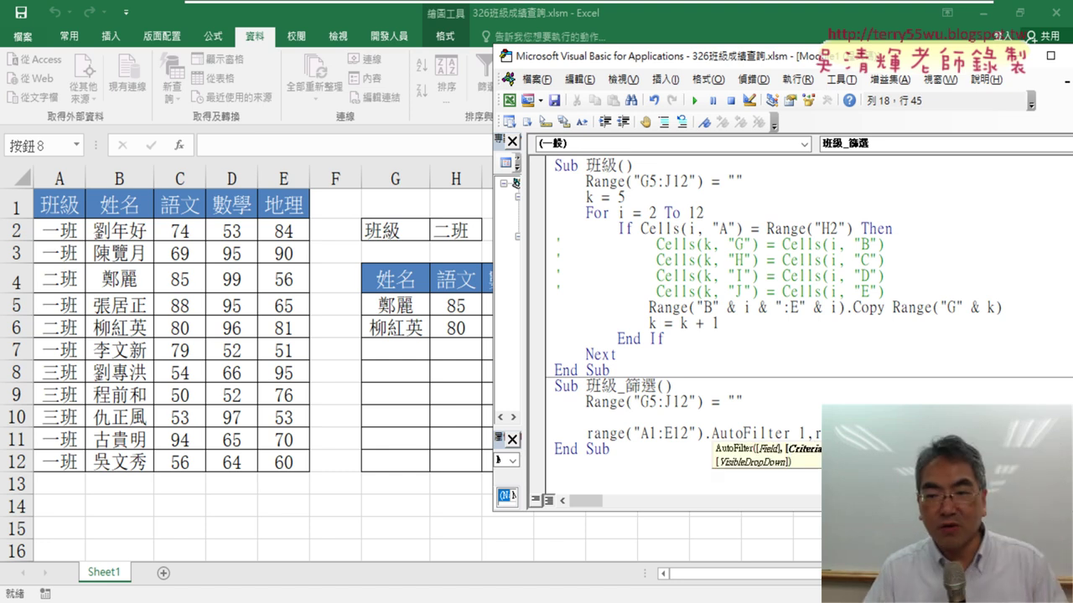
left_click(587, 417)
key("Down")
key("End")
key("Return")
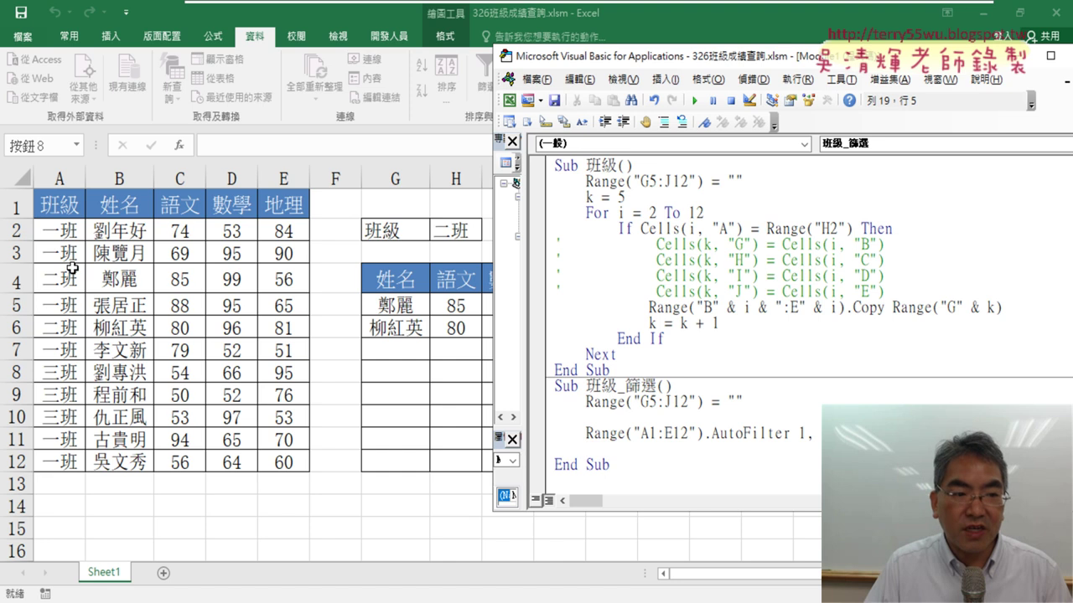
Set a breakpoint on the AutoFilter line, run the macro, and step over it to show only 二班
left_click(540, 434)
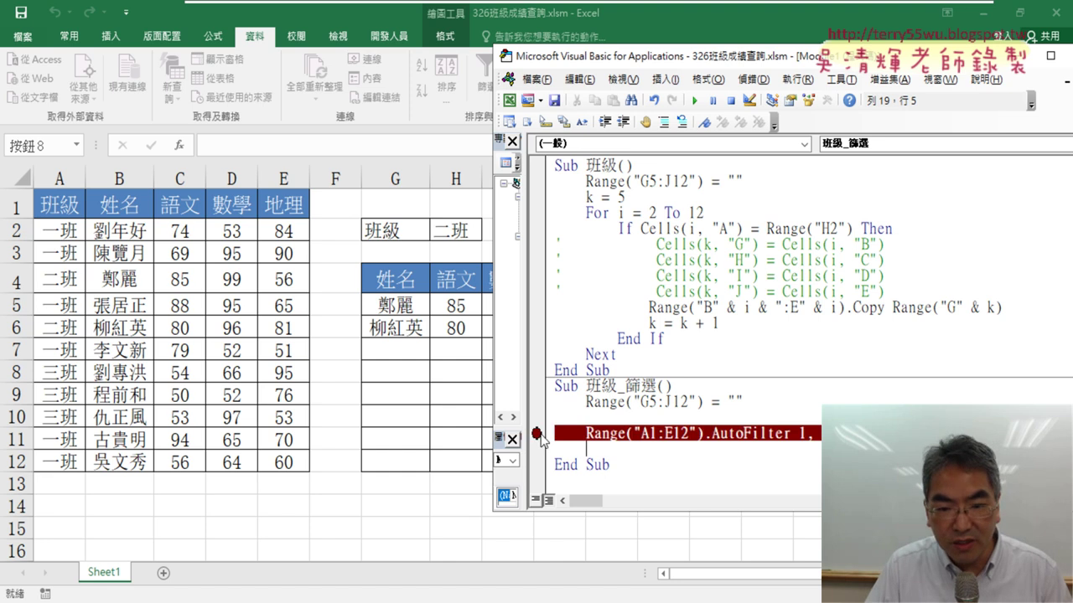
left_click(693, 100)
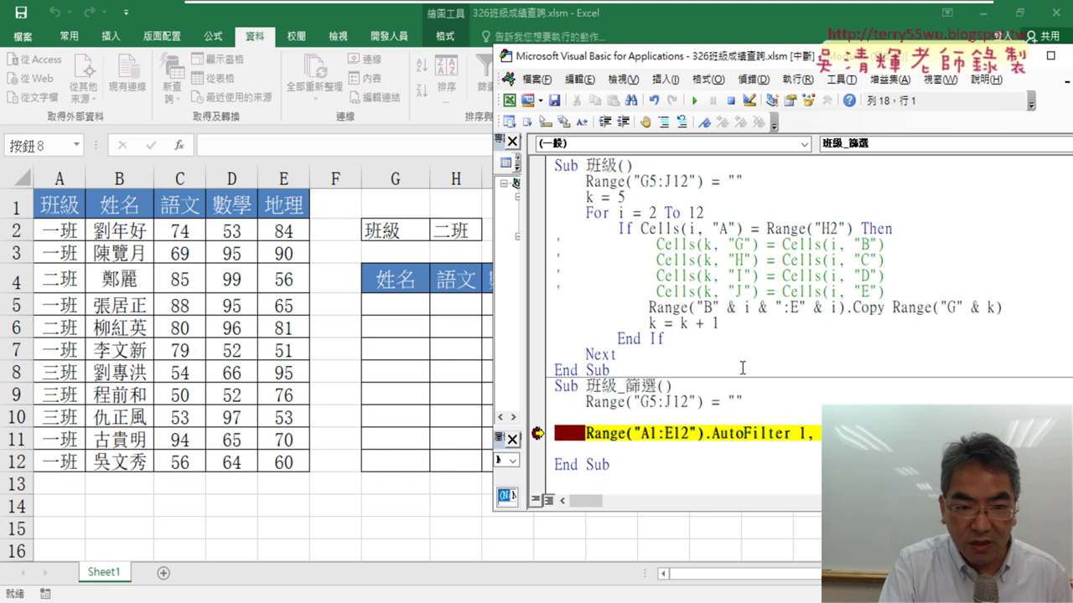
key("F8")
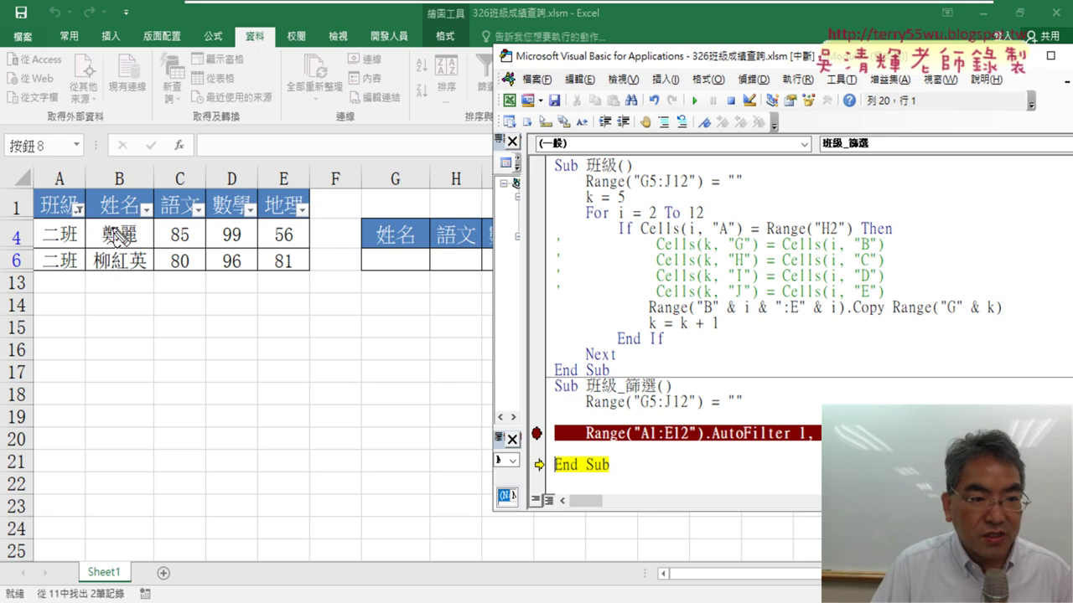
Select the filtered 二班 rows on the worksheet to inspect them
mouse_move(87, 261)
left_mouse_down()
mouse_move(179, 235)
mouse_move(281, 276)
left_mouse_up()
left_click_drag(106, 281, 281, 283)
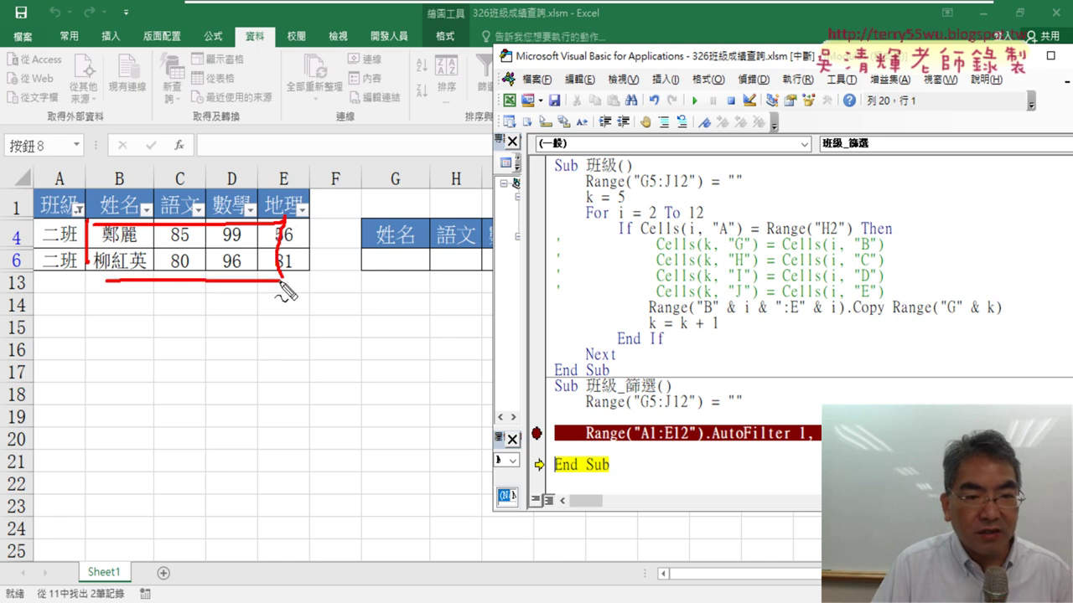
mouse_move(365, 250)
left_mouse_down()
mouse_move(366, 276)
mouse_move(402, 249)
mouse_move(419, 266)
mouse_move(365, 273)
left_mouse_up()
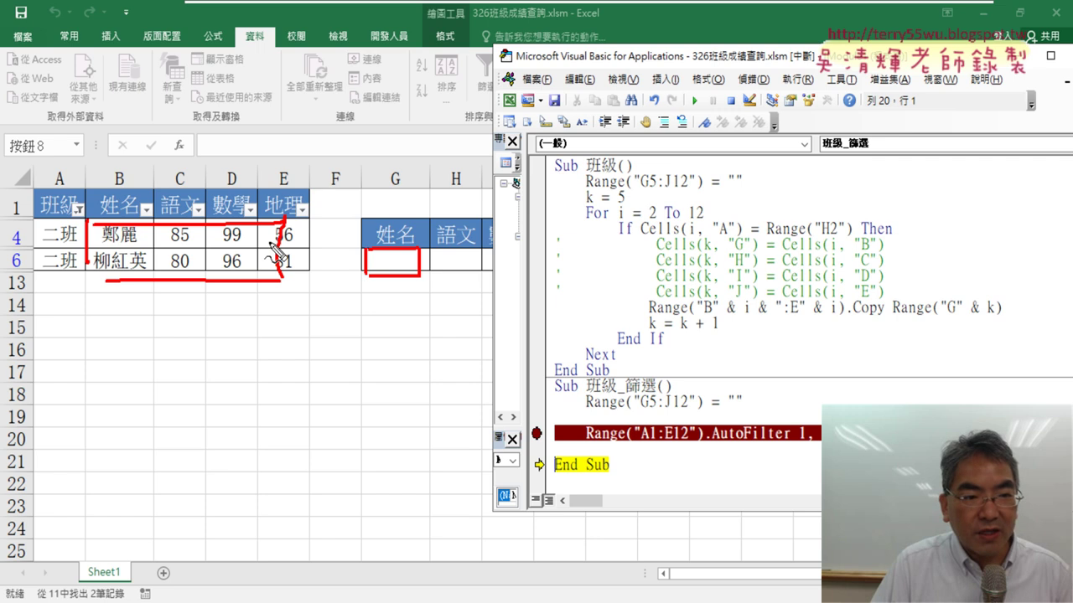
mouse_move(275, 250)
left_mouse_down()
mouse_move(364, 270)
mouse_move(349, 280)
left_mouse_up()
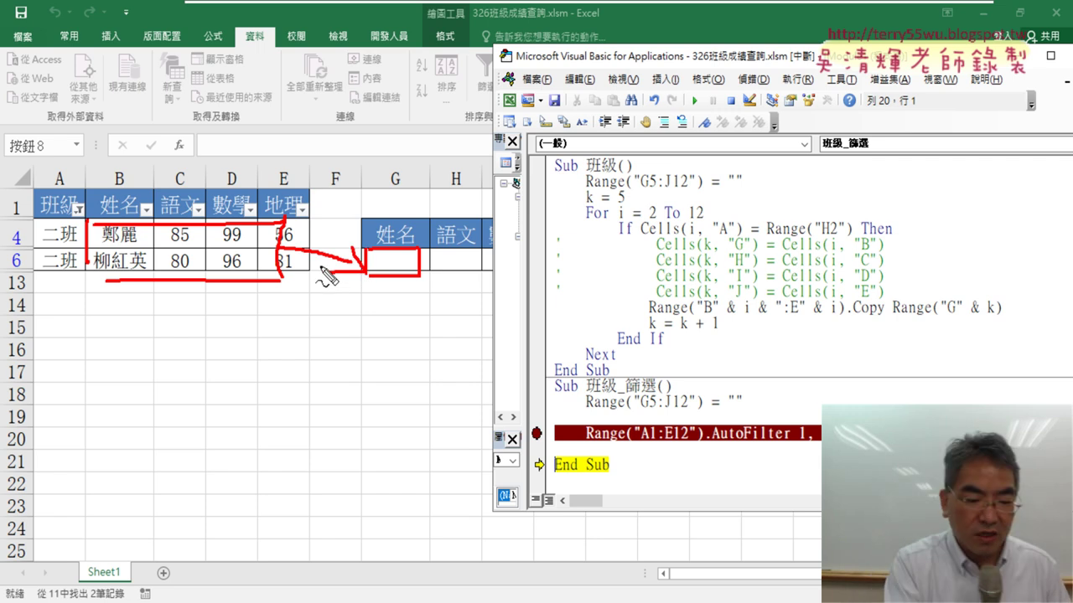
key("Escape")
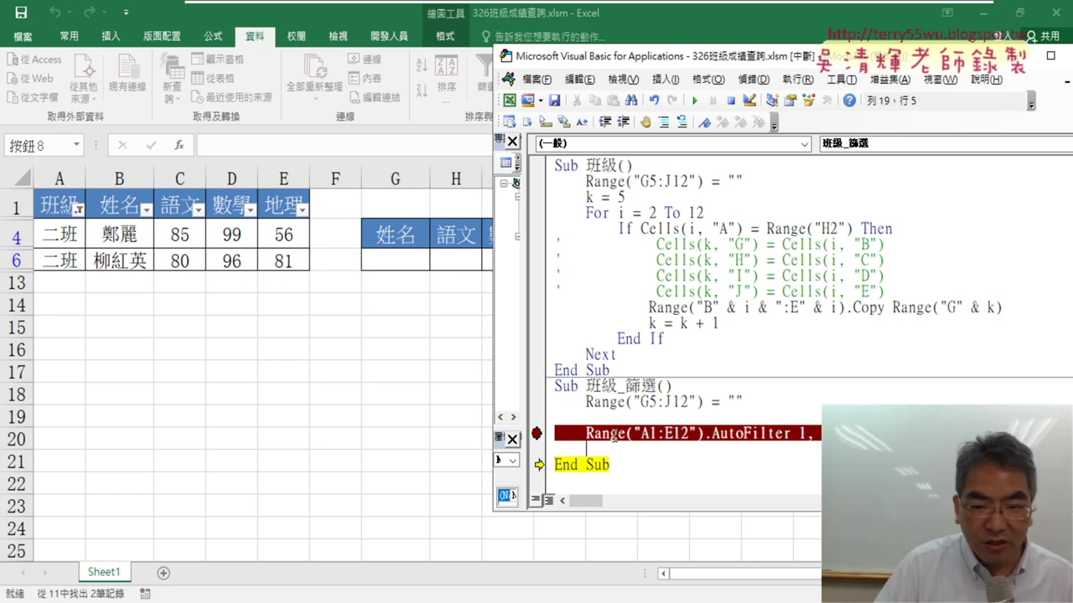
Write the line Range("B2:E12").Copy Range("G5") in 班級_篩選
mouse_move(585, 434)
left_mouse_down()
mouse_move(684, 433)
mouse_move(615, 453)
left_mouse_up()
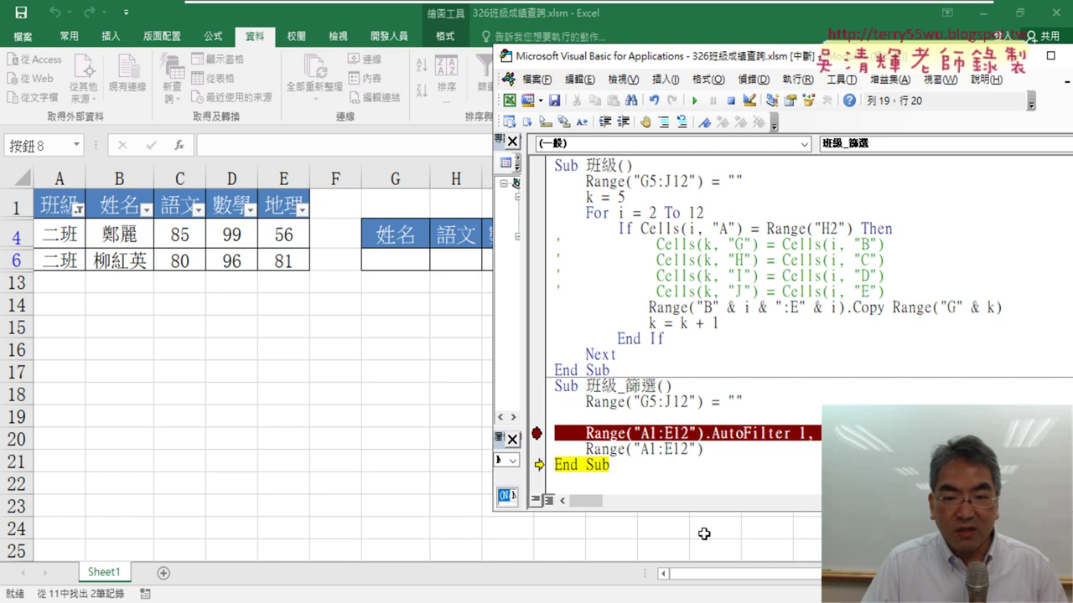
left_click_drag(642, 446, 689, 450)
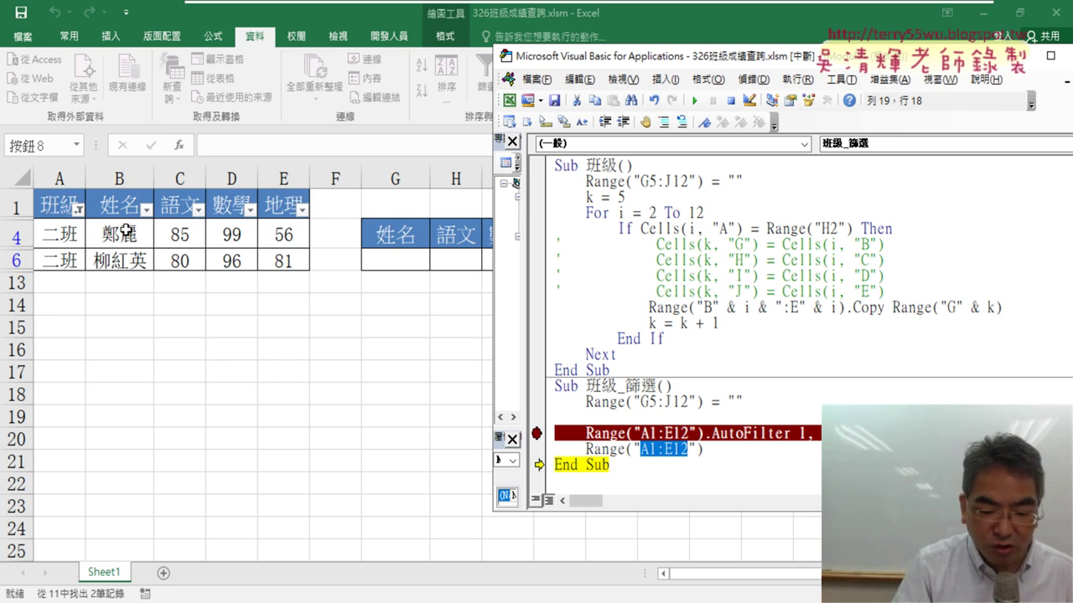
type("B2")
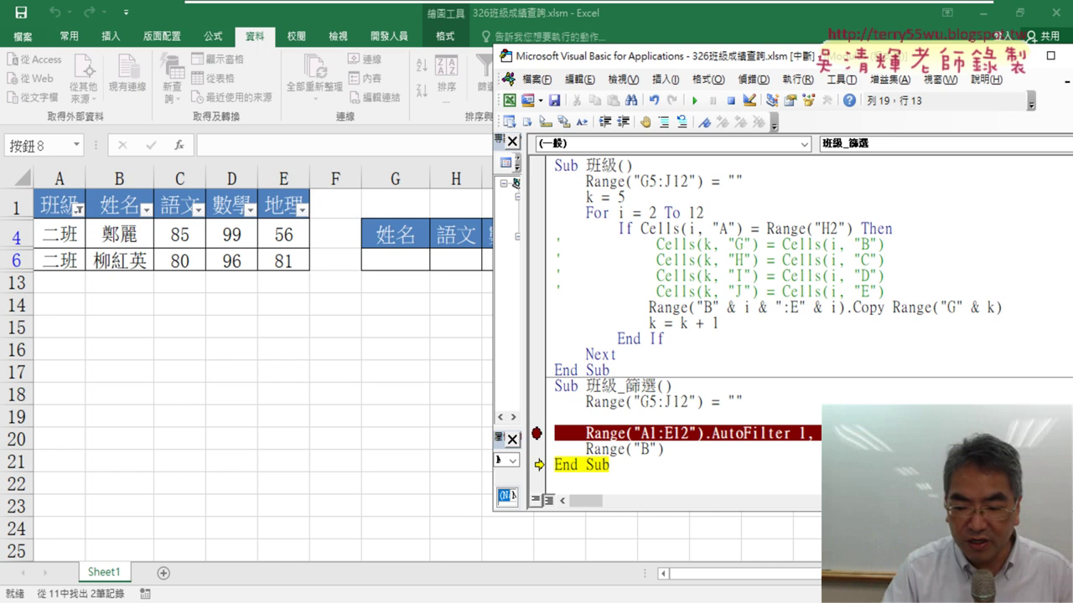
type(":")
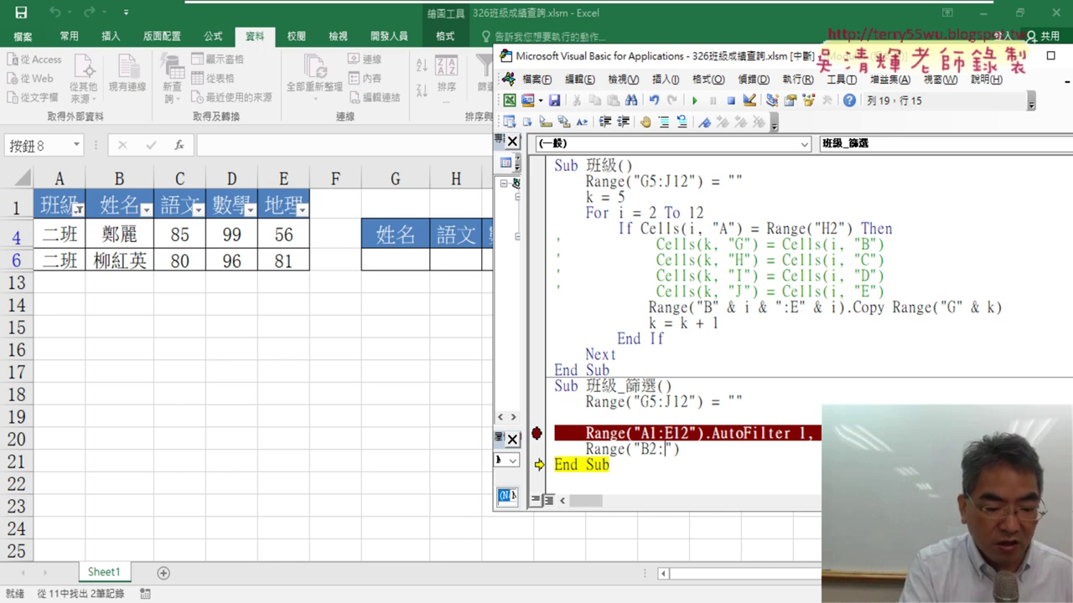
type("E12")
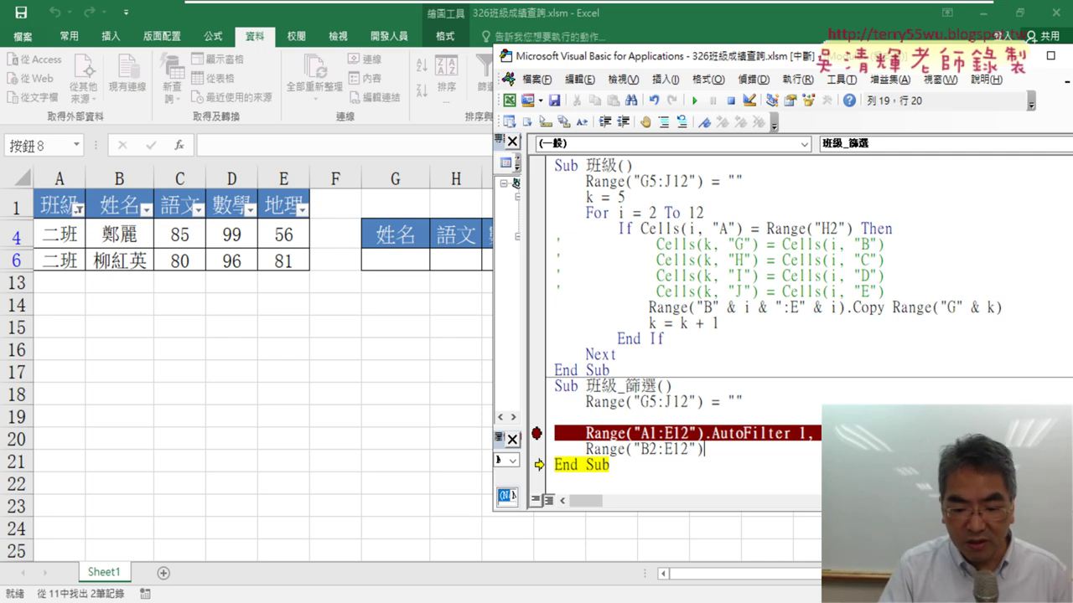
key("End")
type(".cop")
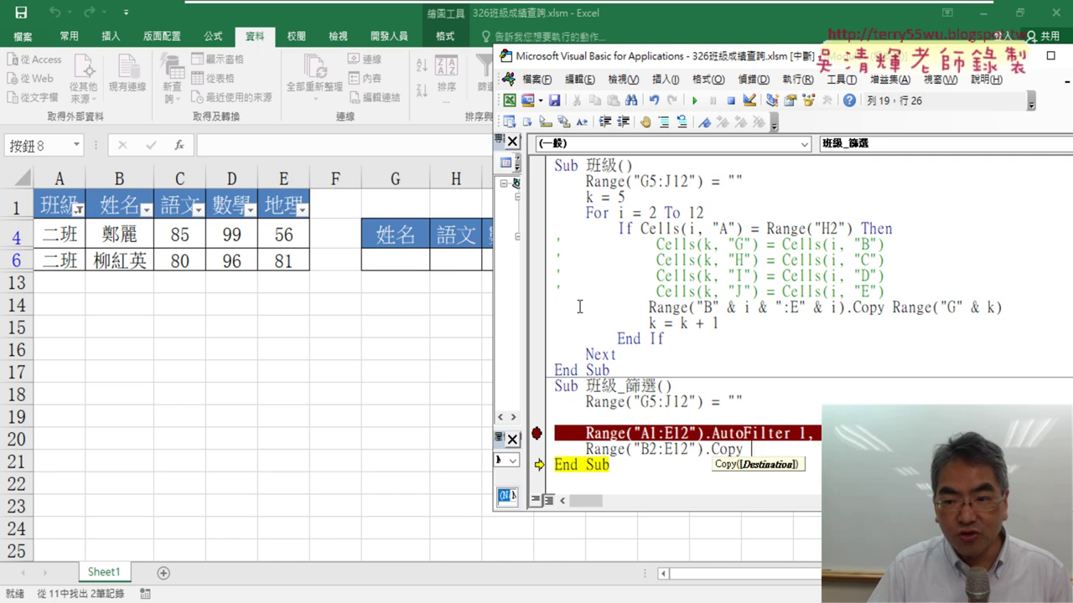
left_click_drag(661, 449, 611, 450)
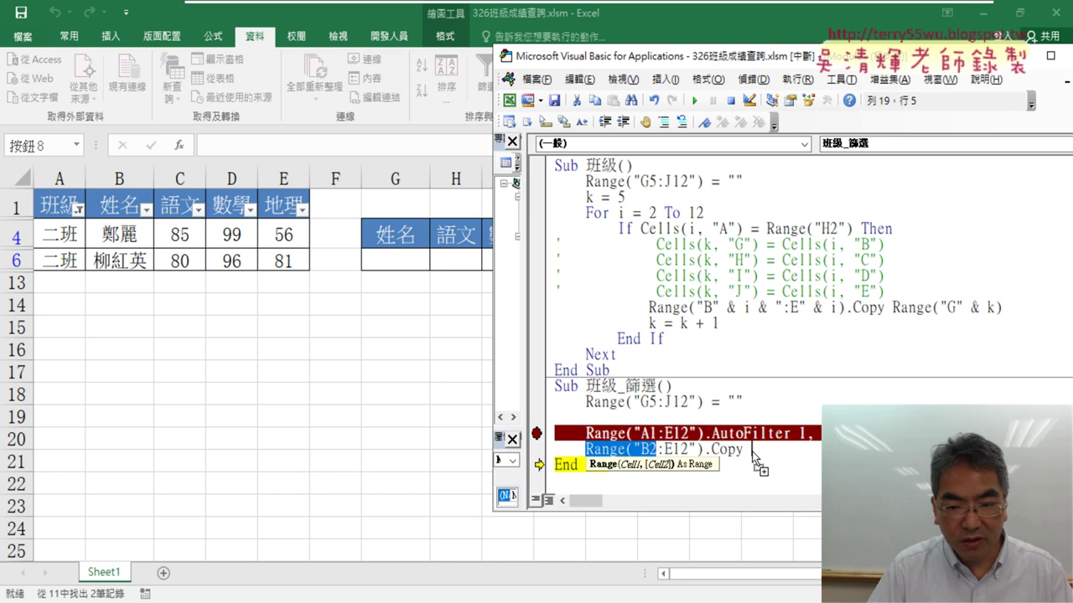
left_click_drag(752, 453, 751, 450)
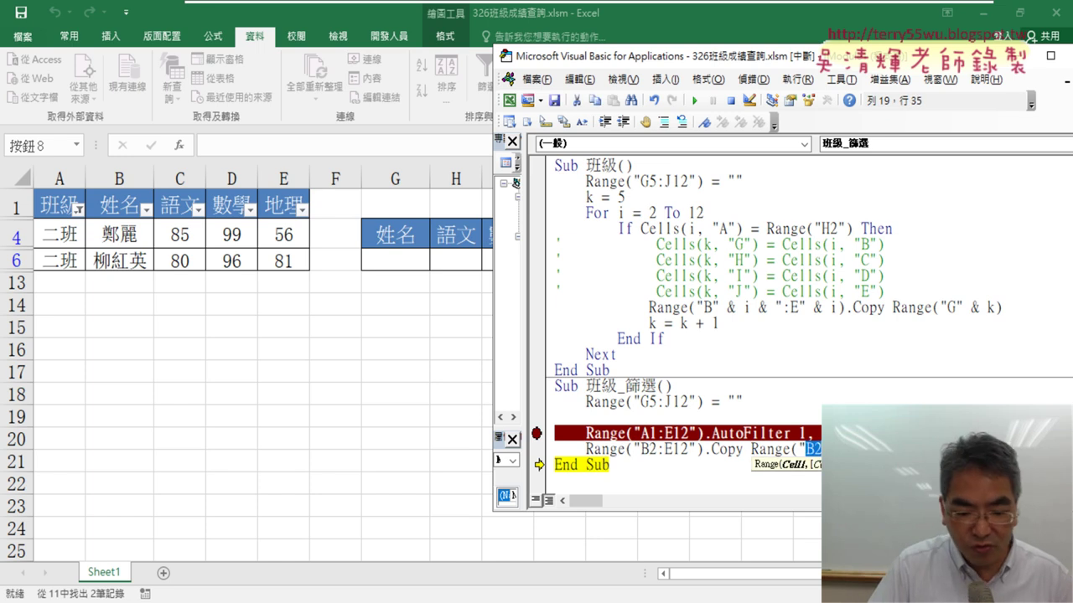
type("G5")
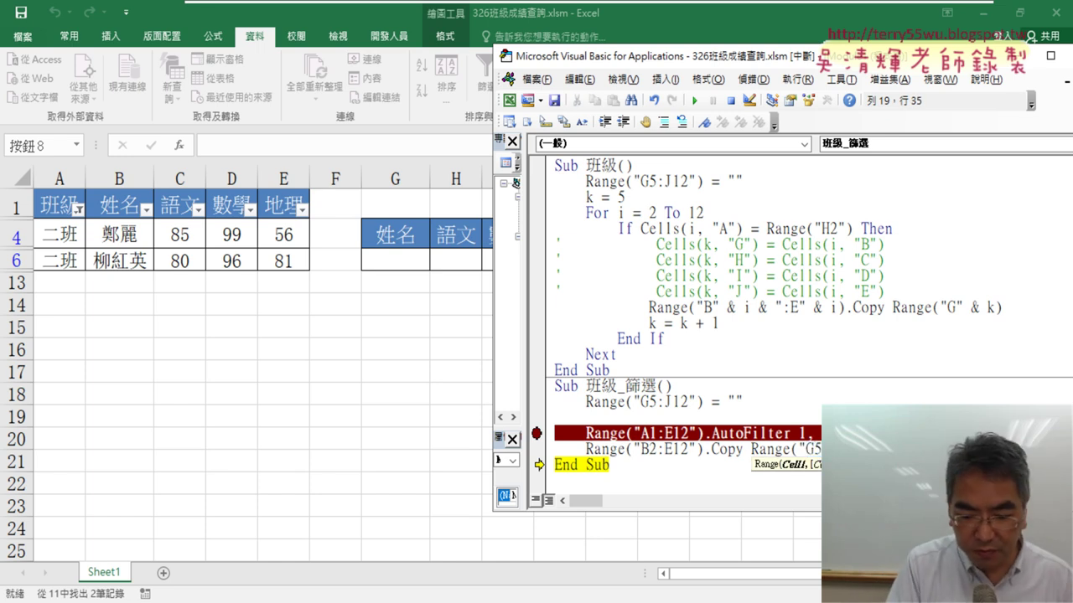
type("\")")
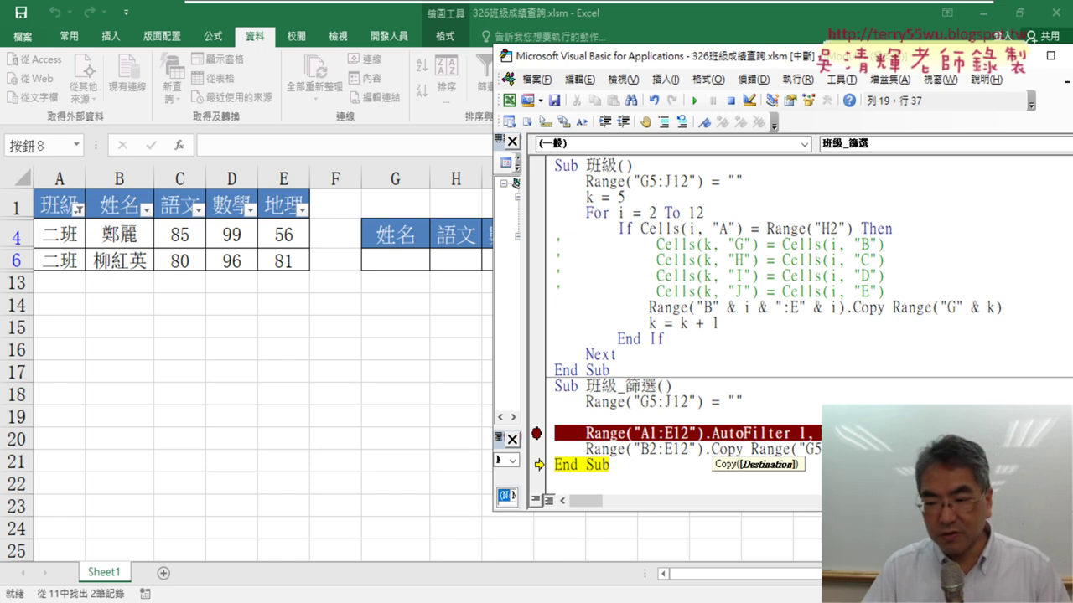
key("Return")
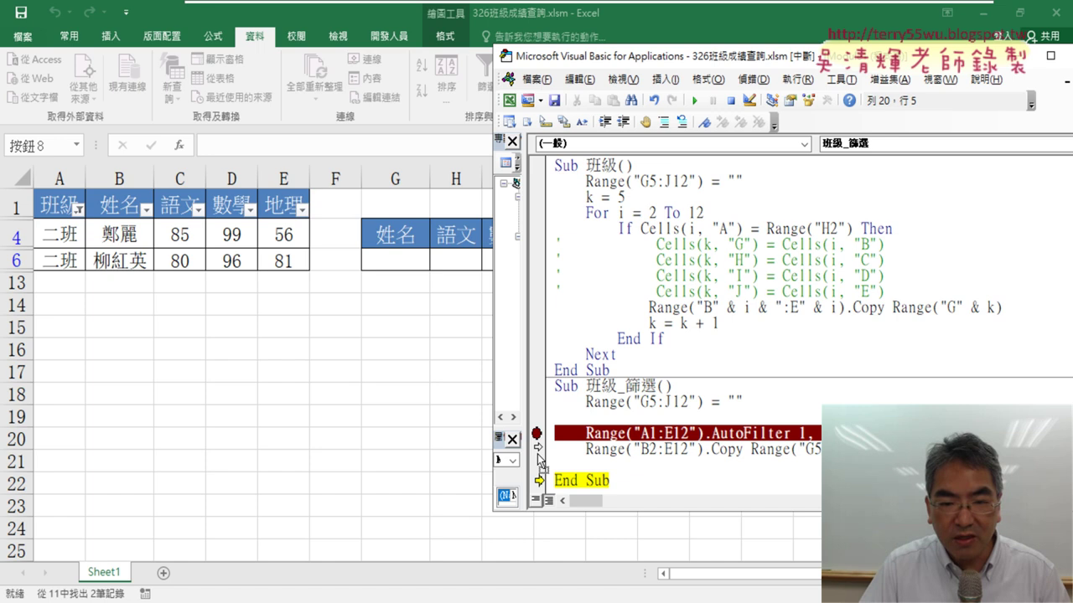
Step through the Copy line so the 二班 scores fill the results table
left_click_drag(541, 460, 537, 450)
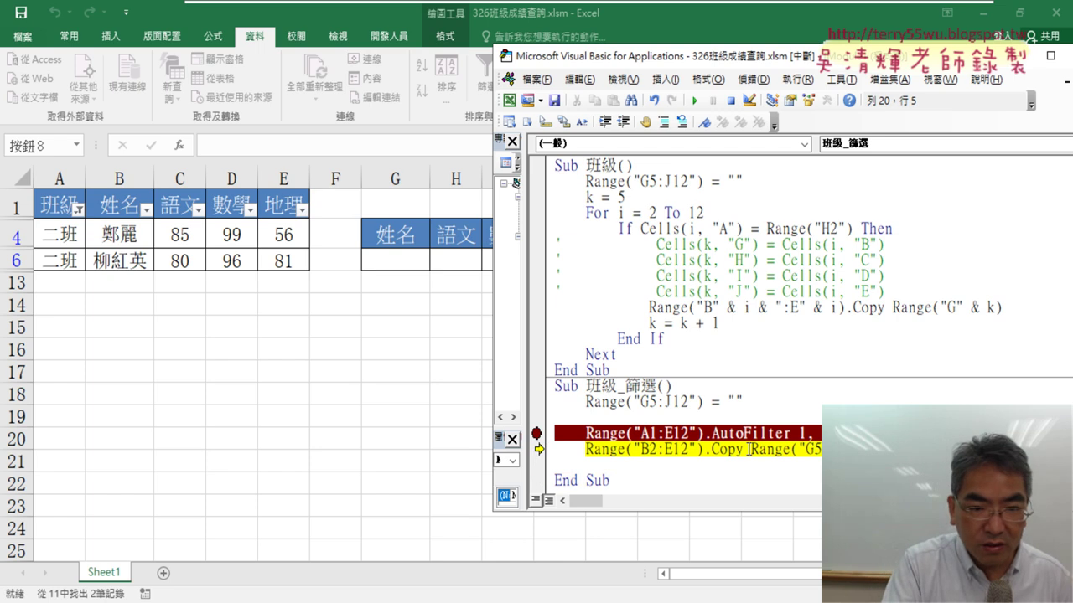
key("F8")
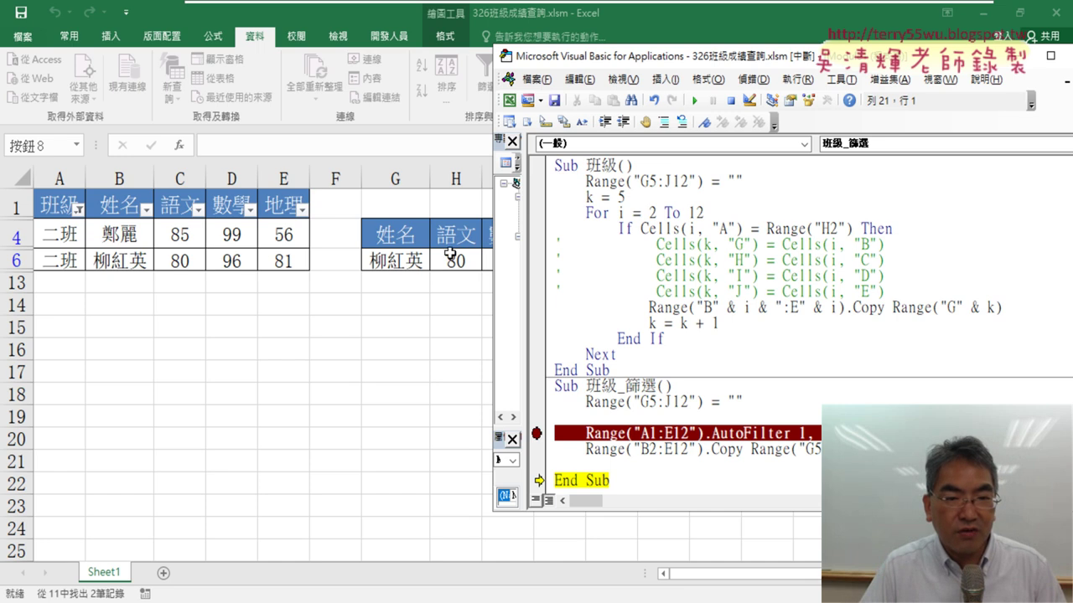
left_click(637, 464)
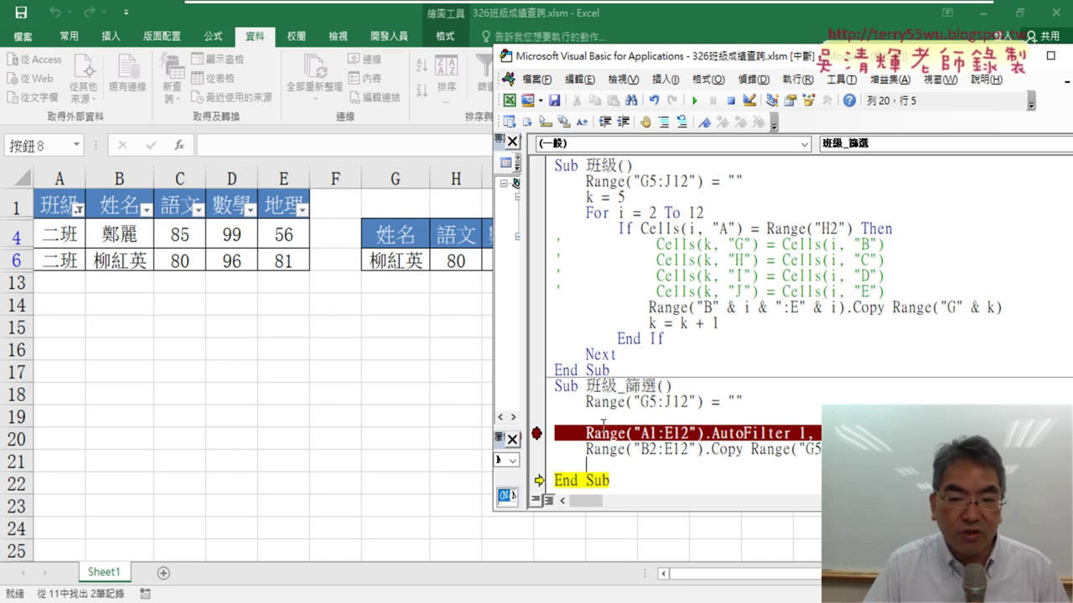
left_click_drag(586, 433, 791, 433)
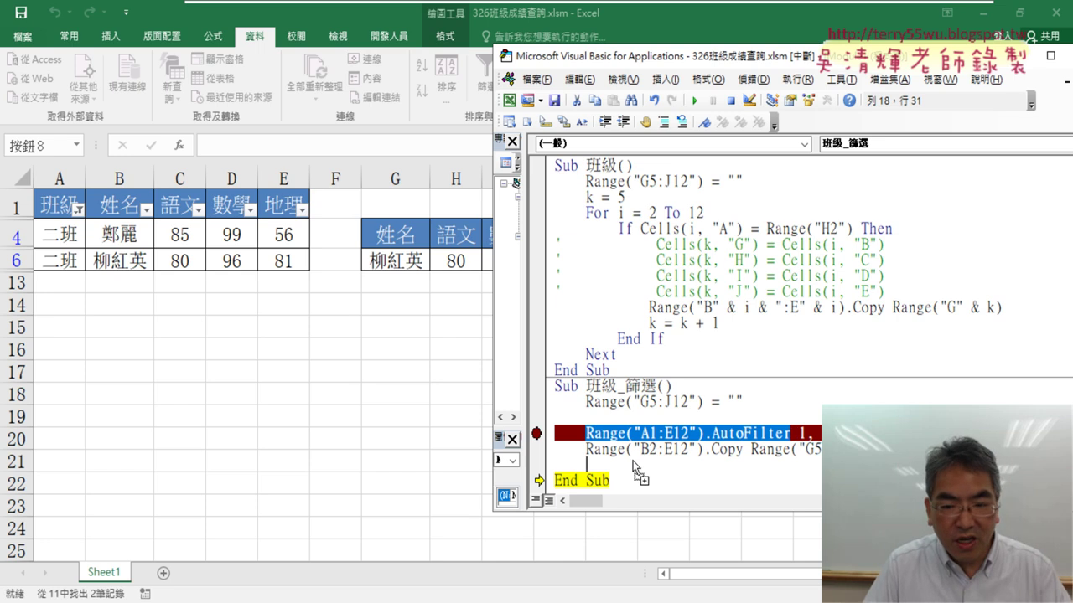
Add a closing Range("A1:E12").AutoFilter line and step it to remove the filter
left_click_drag(634, 468, 634, 467)
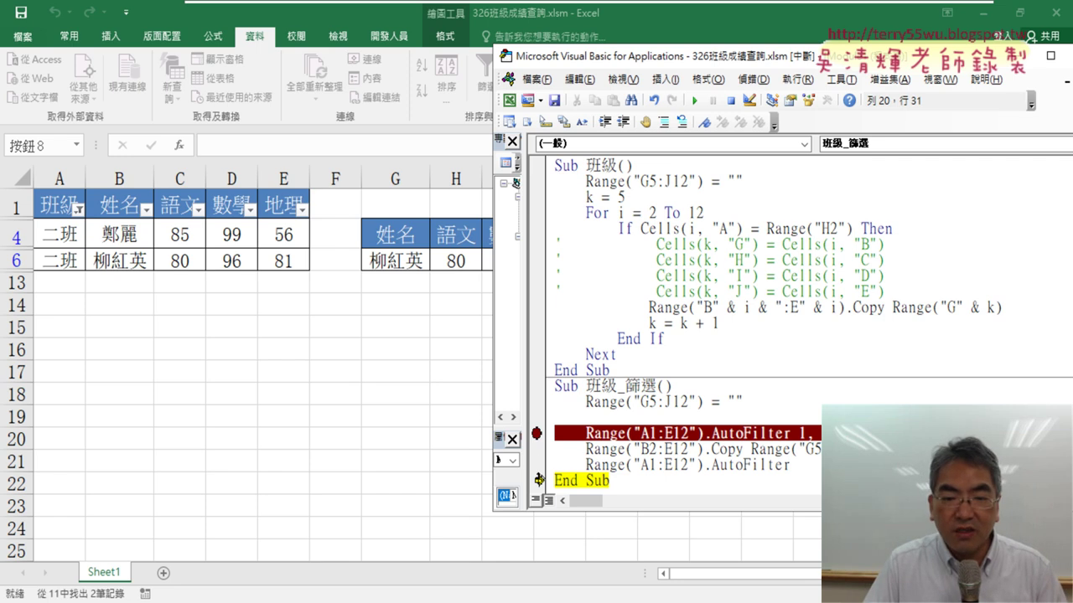
left_click_drag(538, 480, 539, 464)
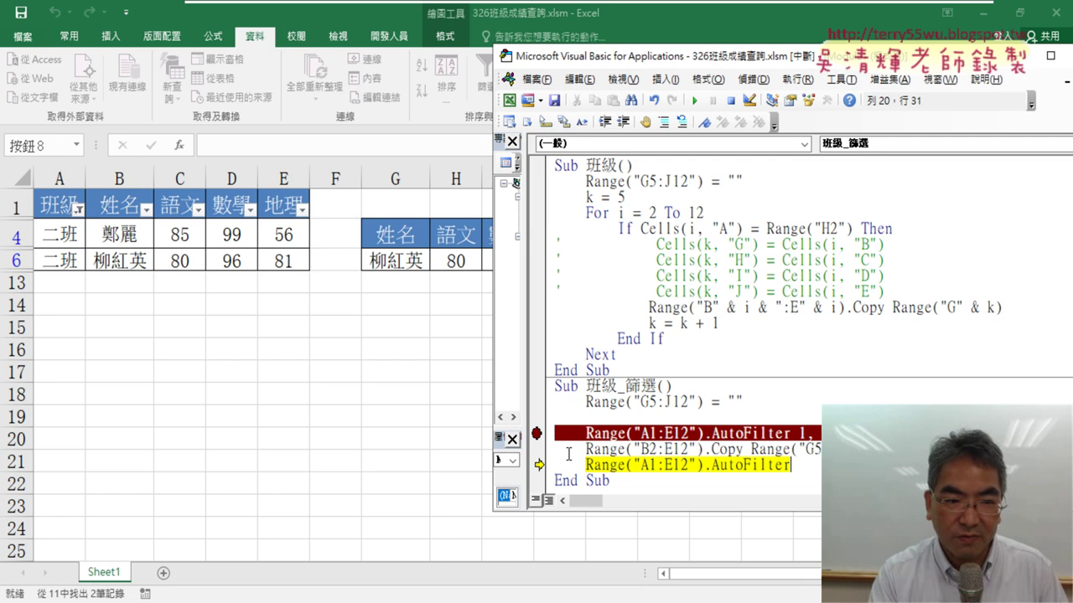
key("F8")
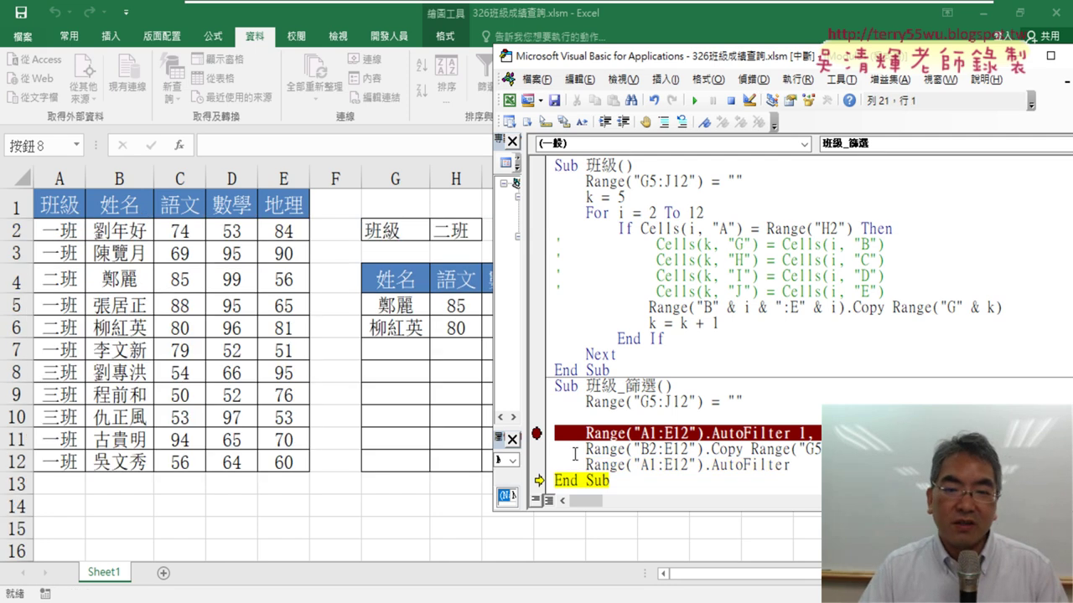
Check the sheet, then clear the breakpoint in the VBA editor and let the macro finish
left_click(416, 401)
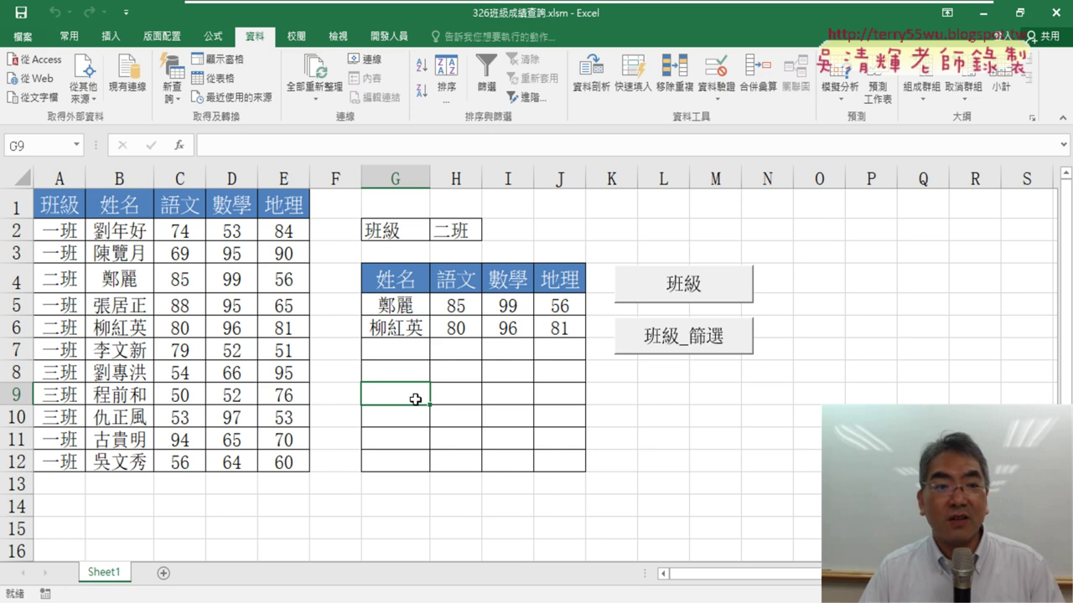
left_click(389, 37)
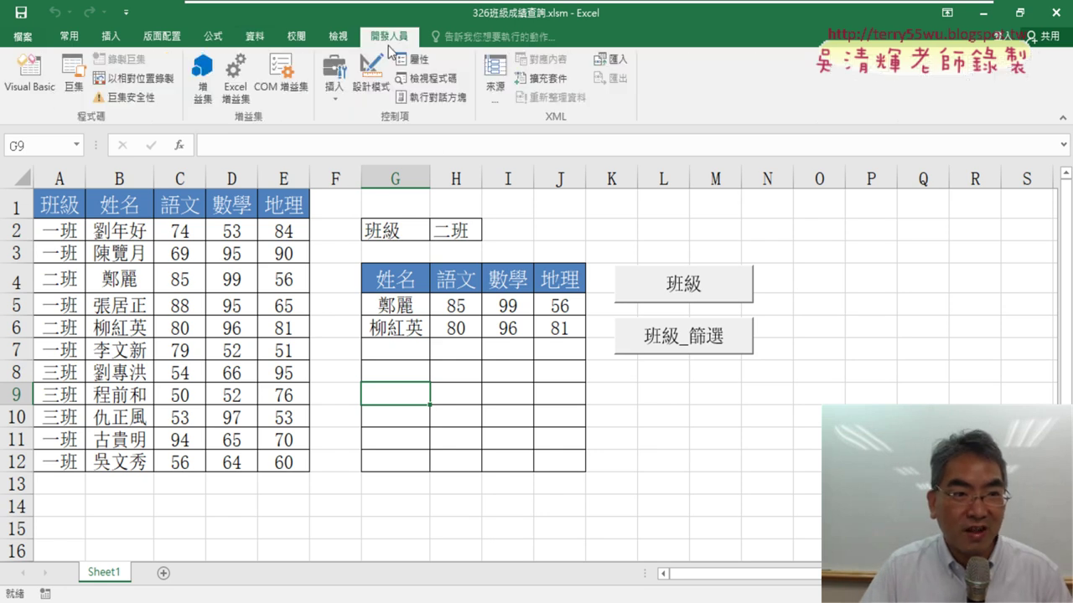
left_click(29, 76)
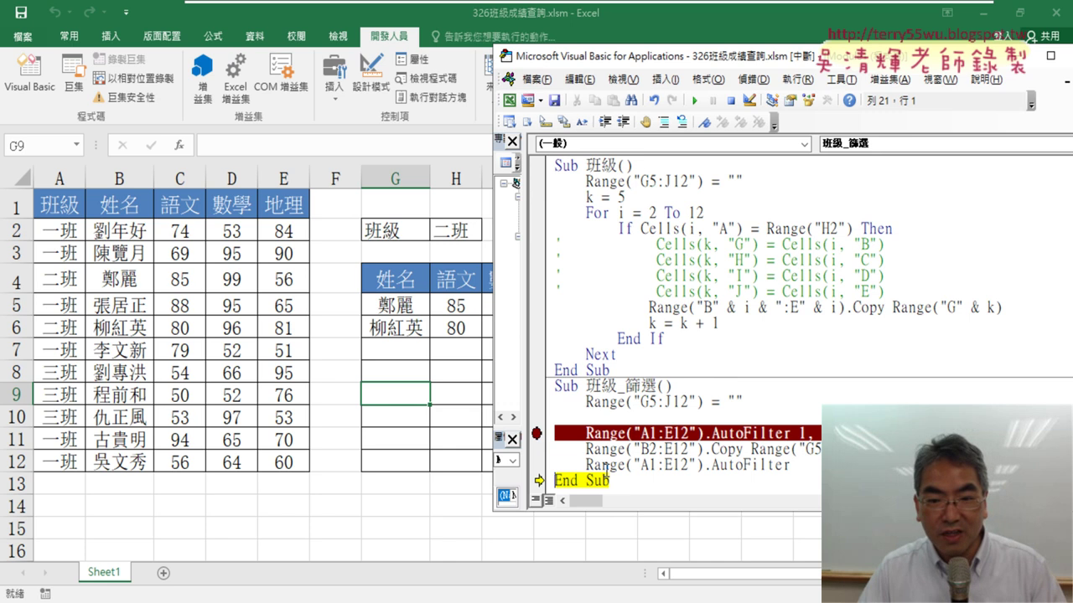
left_click(535, 434)
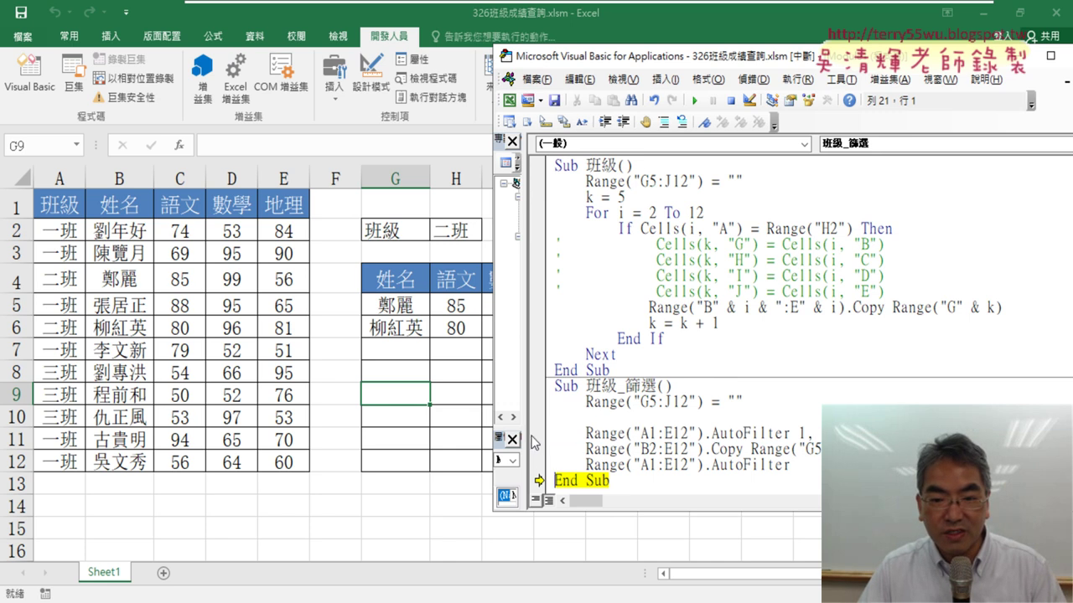
left_click(694, 101)
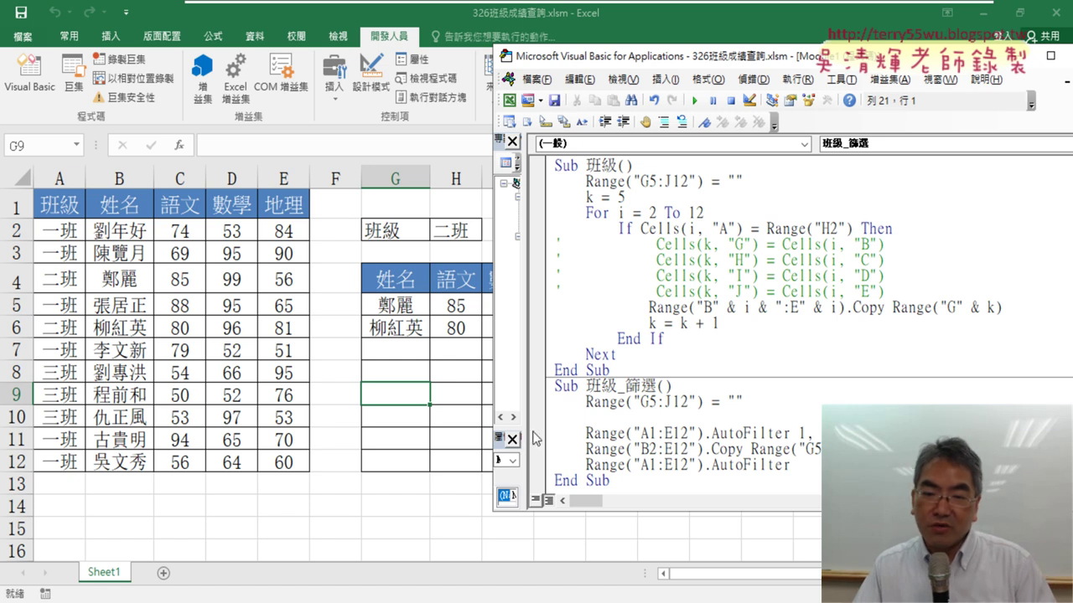
Set H2 to 一班 and run the 班級_篩選 macro button
left_click(453, 347)
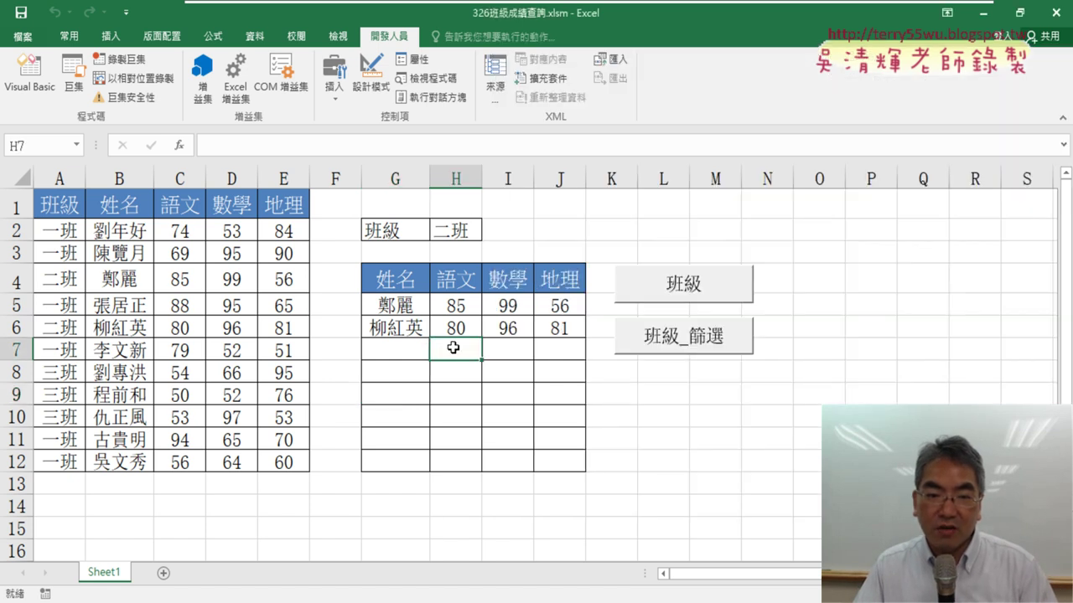
left_click(463, 223)
left_click(489, 232)
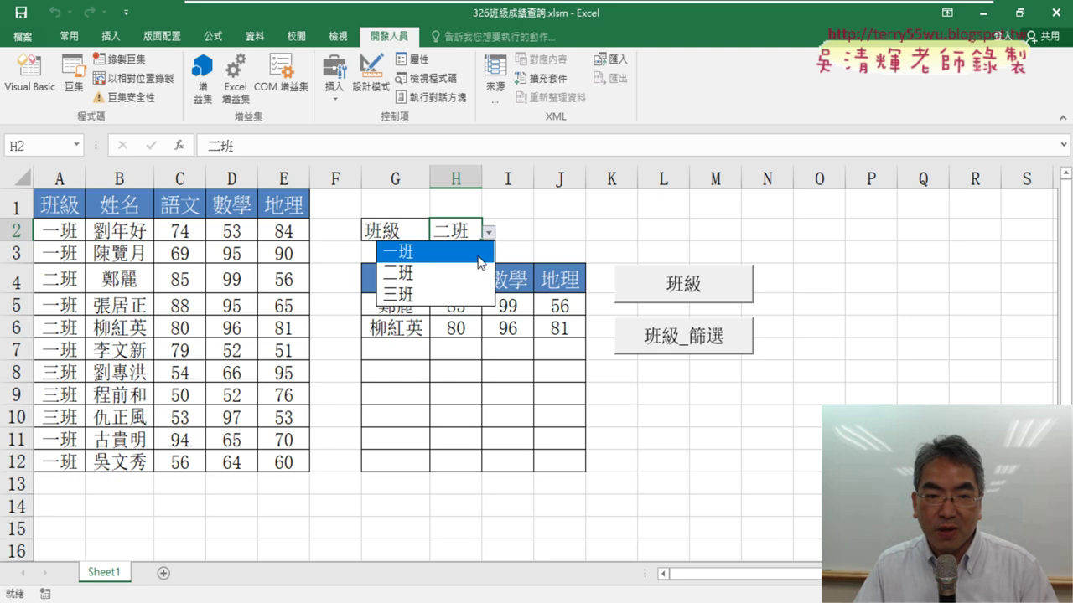
left_click(477, 248)
left_click(692, 345)
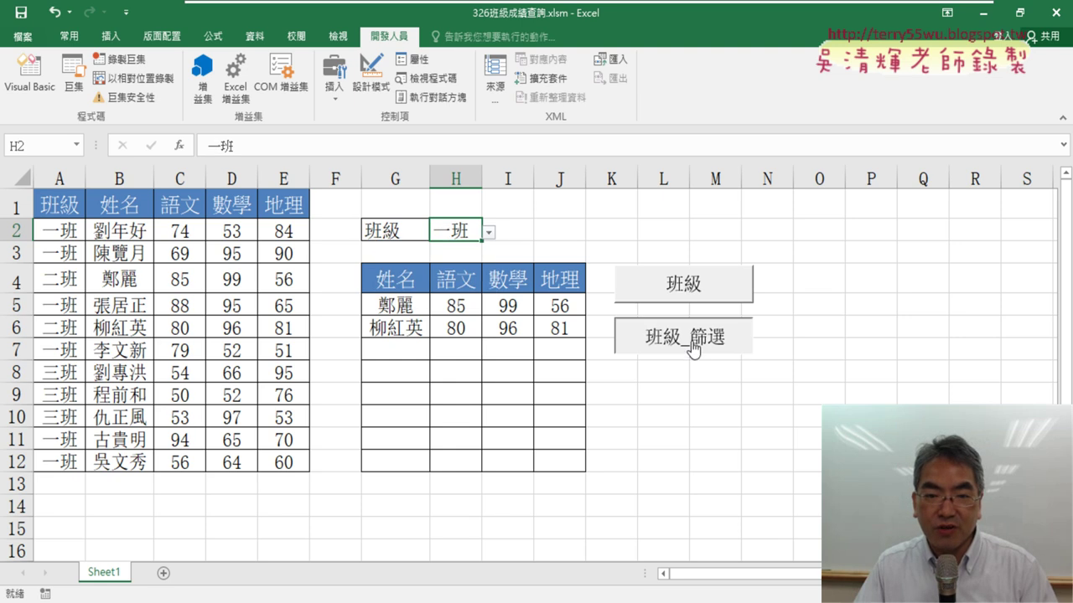
Switch H2 to 三班 and rerun the 班級_篩選 macro
left_click(489, 233)
left_click(478, 294)
left_click(657, 343)
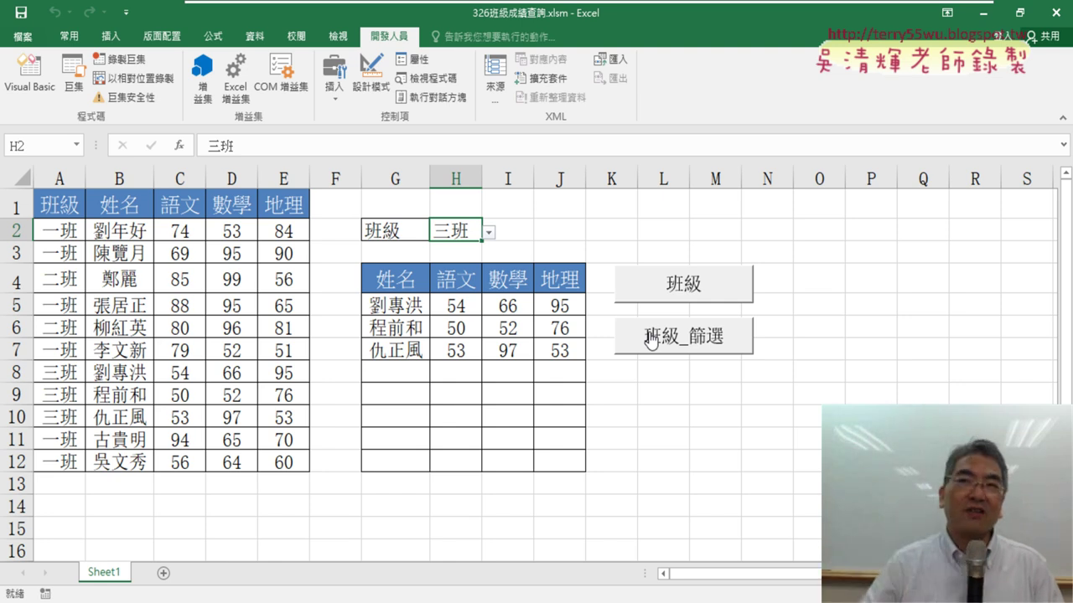
Switch H2 back to 一班, rerun the macro to list six students, and reopen the VBA editor
left_click(489, 233)
left_click(400, 246)
left_click(677, 347)
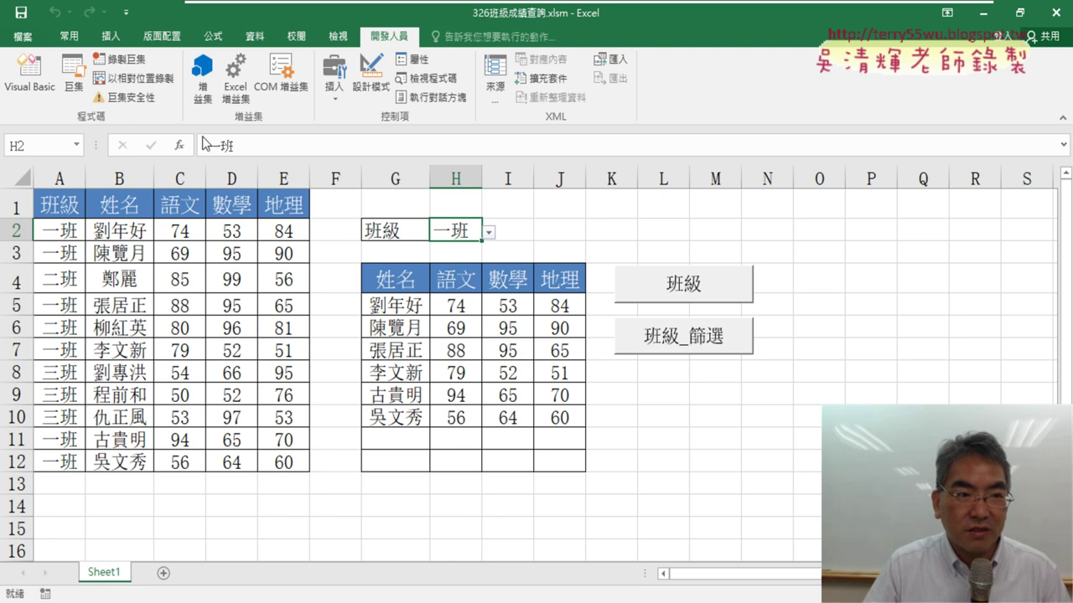
left_click(31, 93)
scroll(677, 383, "down", 1)
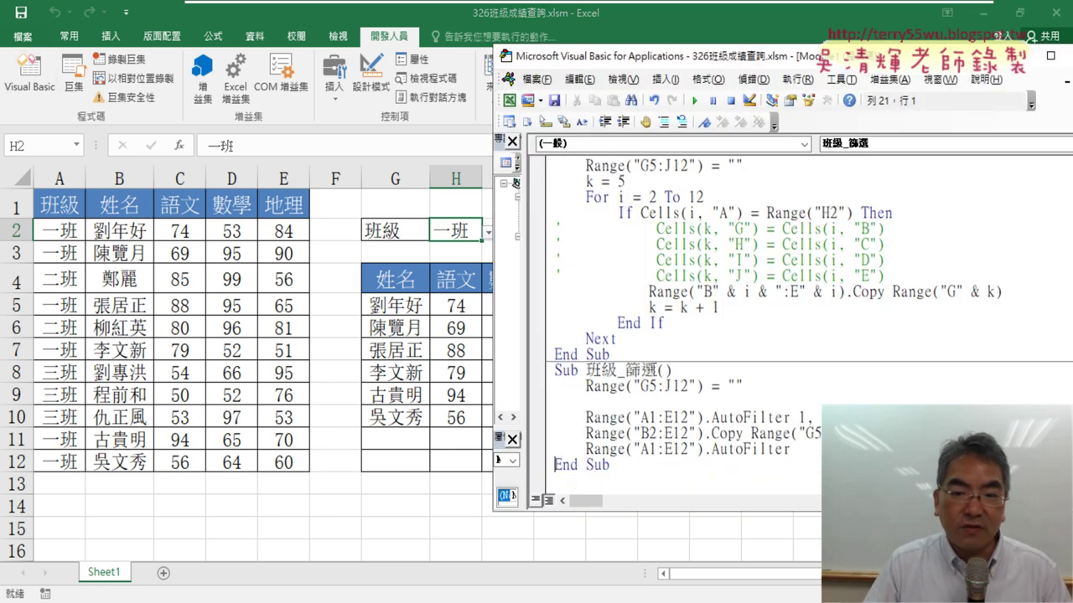
scroll(724, 300, "up", 1)
left_click_drag(634, 165, 748, 182)
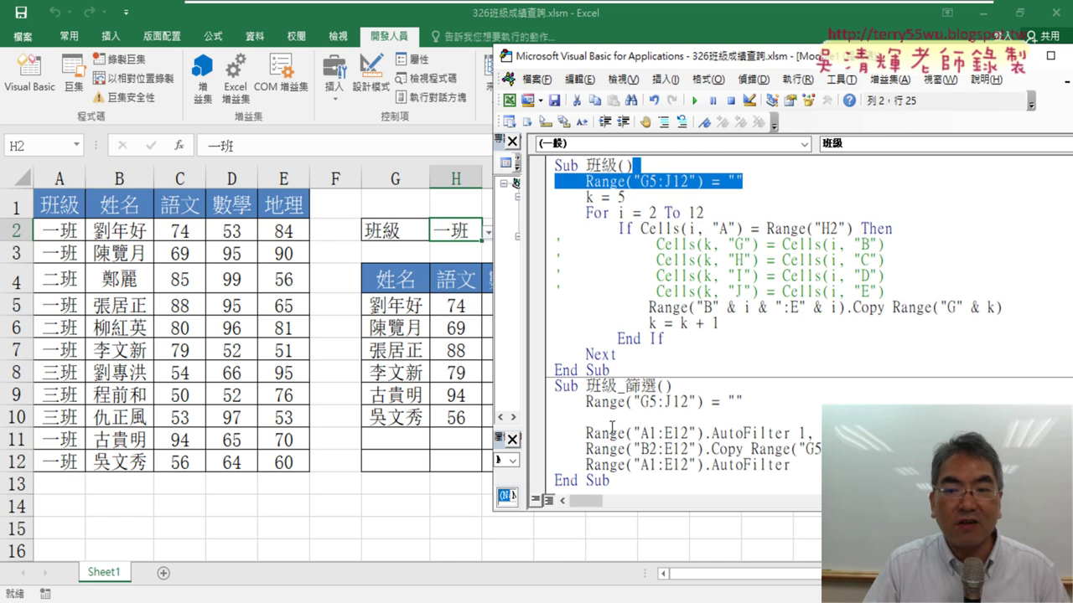
left_click_drag(791, 466, 555, 433)
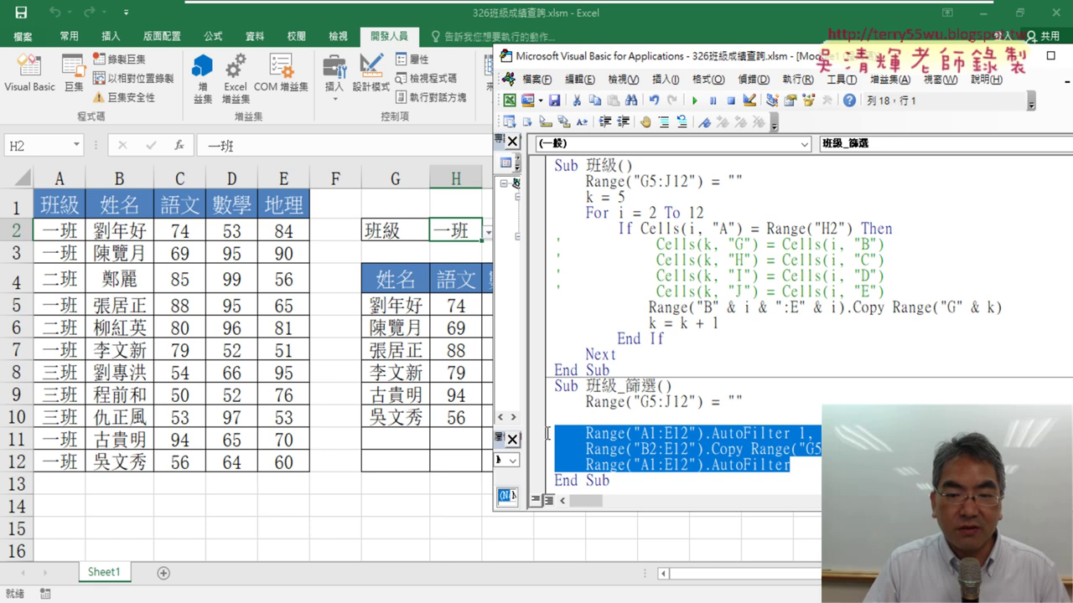
left_click(687, 434)
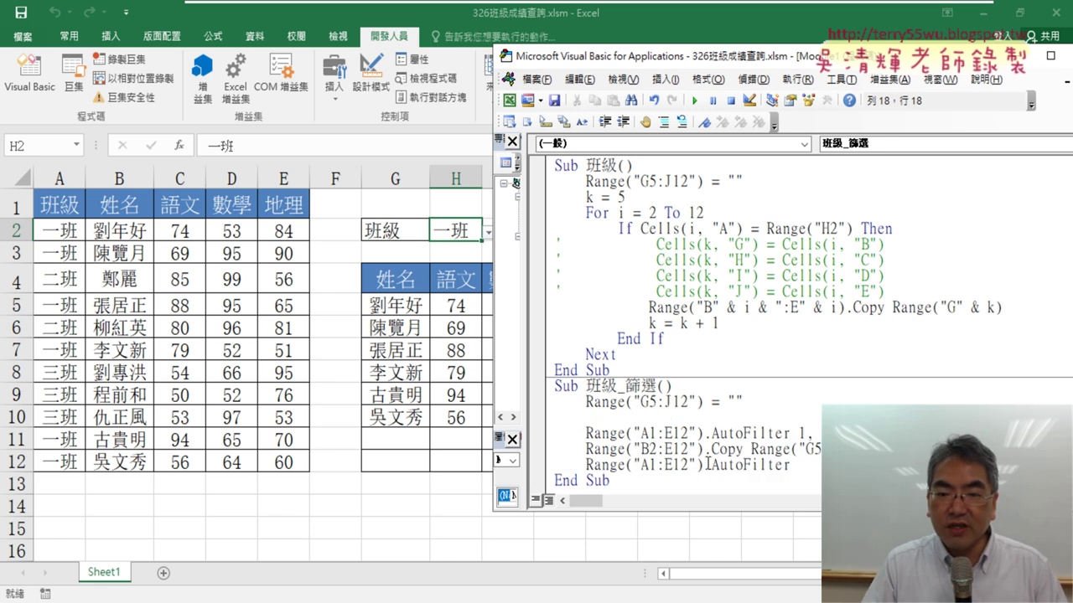
left_click_drag(797, 433, 837, 433)
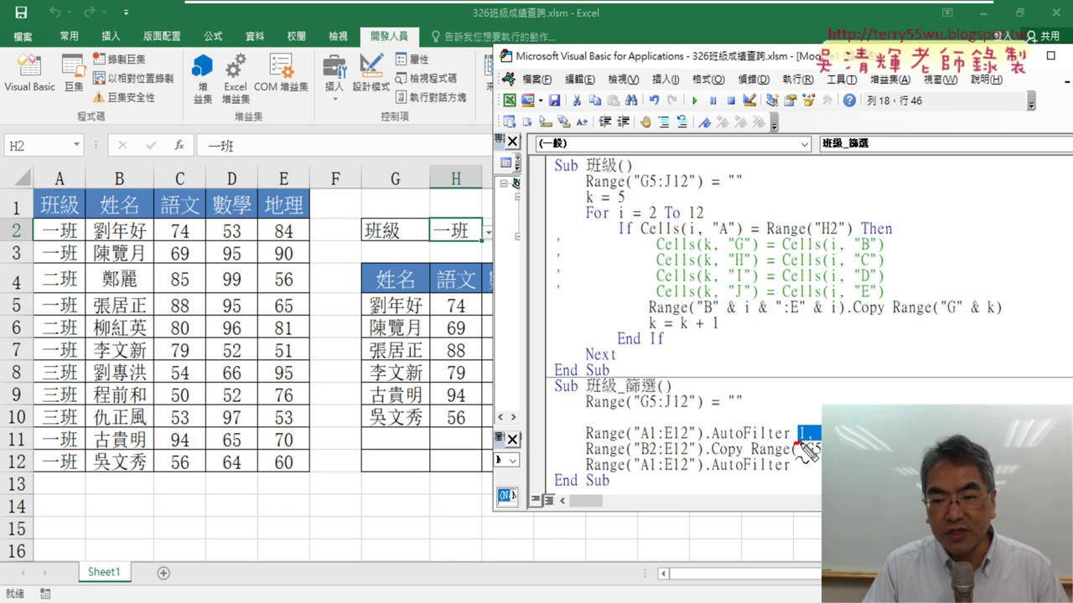
left_click_drag(40, 192, 27, 411)
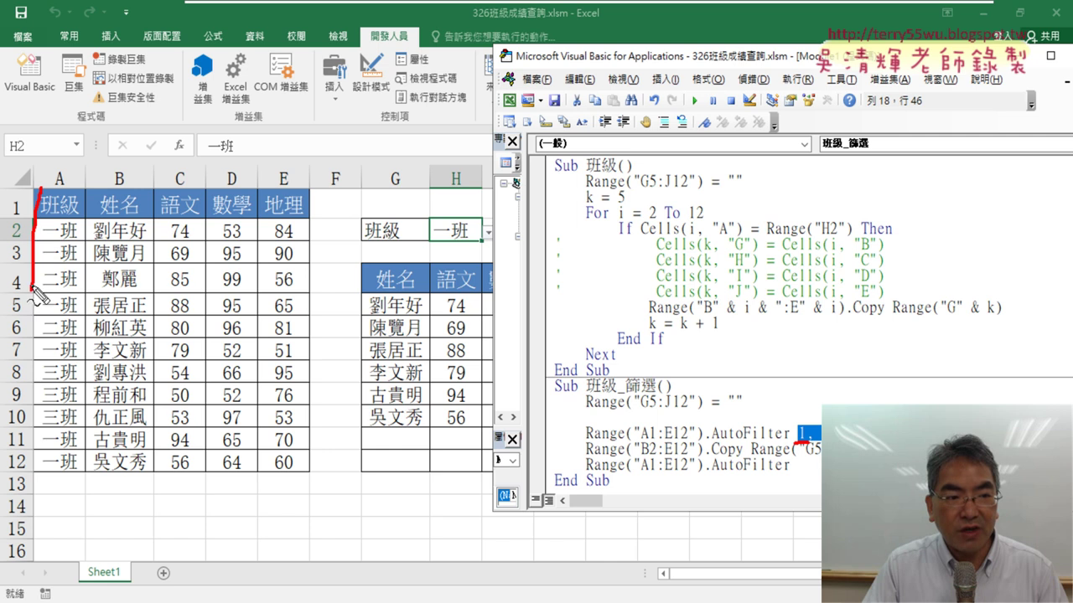
mouse_move(37, 181)
left_mouse_down()
mouse_move(242, 466)
mouse_move(49, 472)
left_mouse_up()
left_click_drag(56, 110, 52, 158)
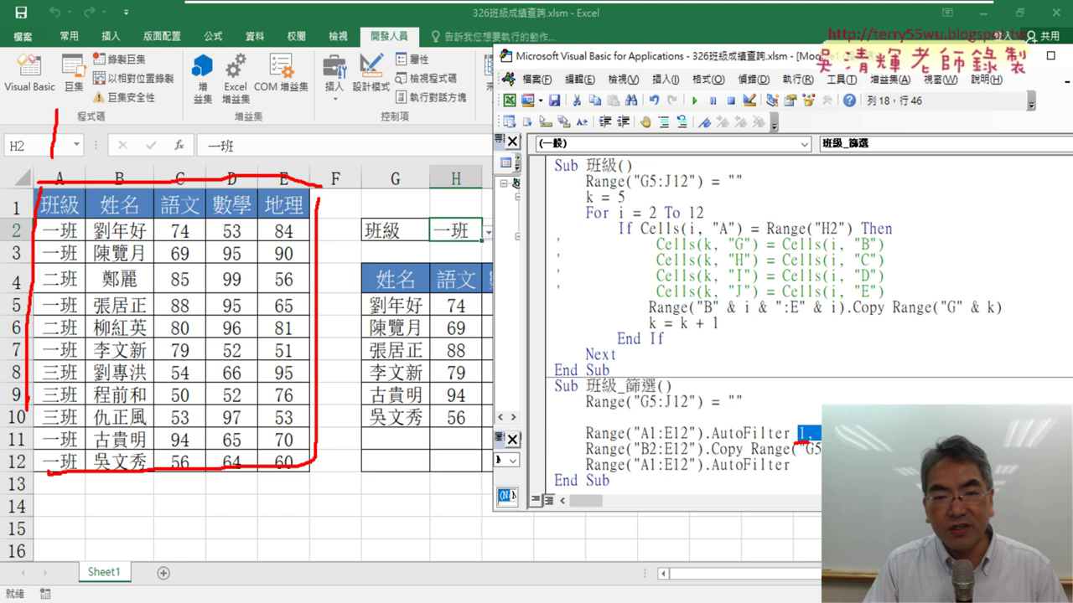
mouse_move(486, 243)
left_mouse_down()
mouse_move(479, 227)
mouse_move(480, 247)
left_mouse_up()
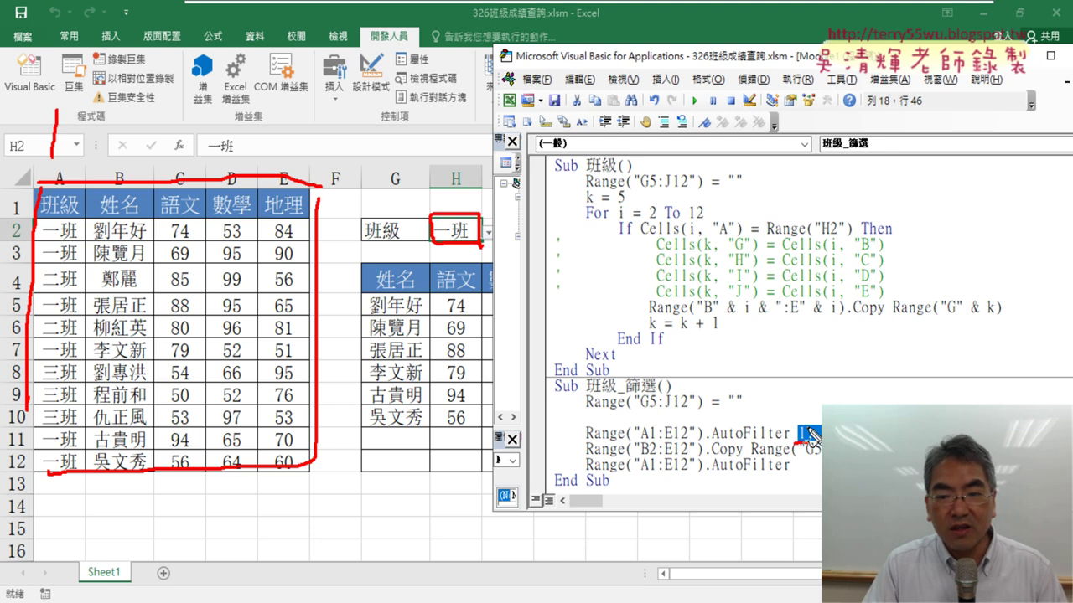
left_click_drag(630, 458, 704, 456)
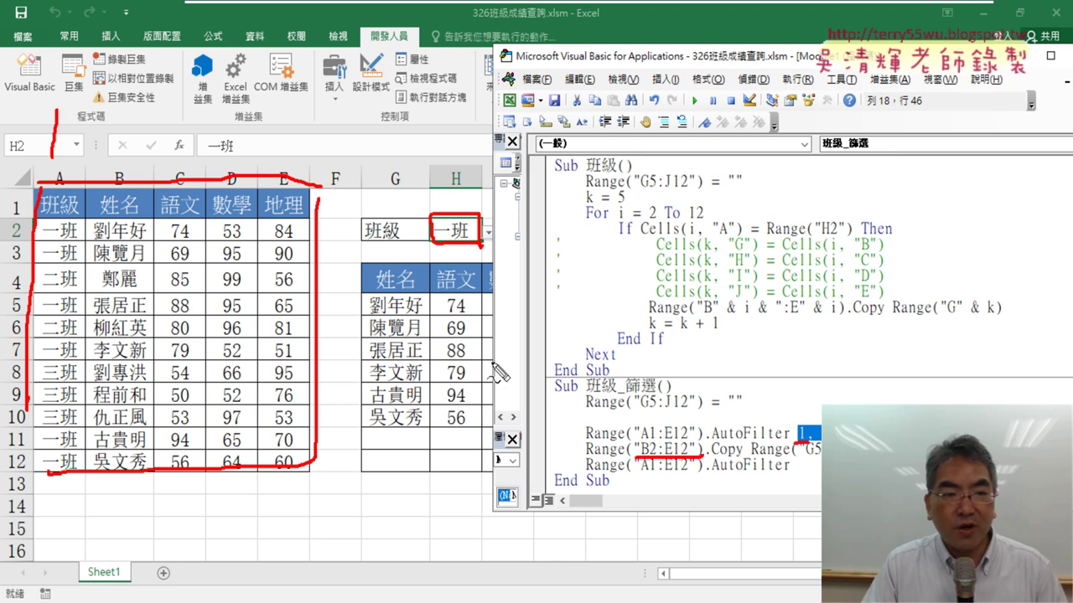
left_click_drag(84, 160, 128, 220)
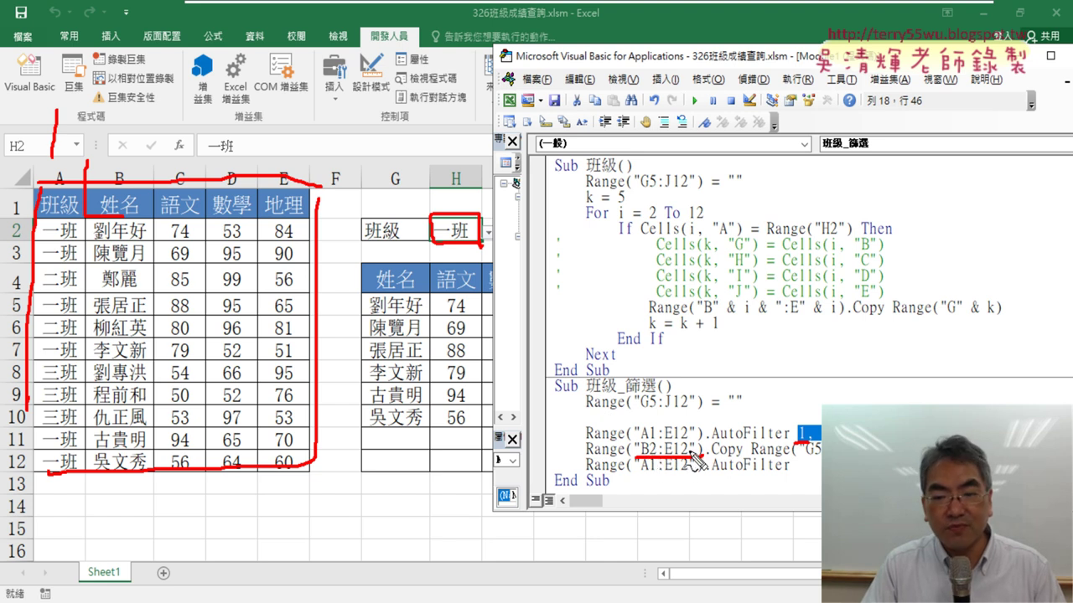
left_click_drag(419, 321, 368, 321)
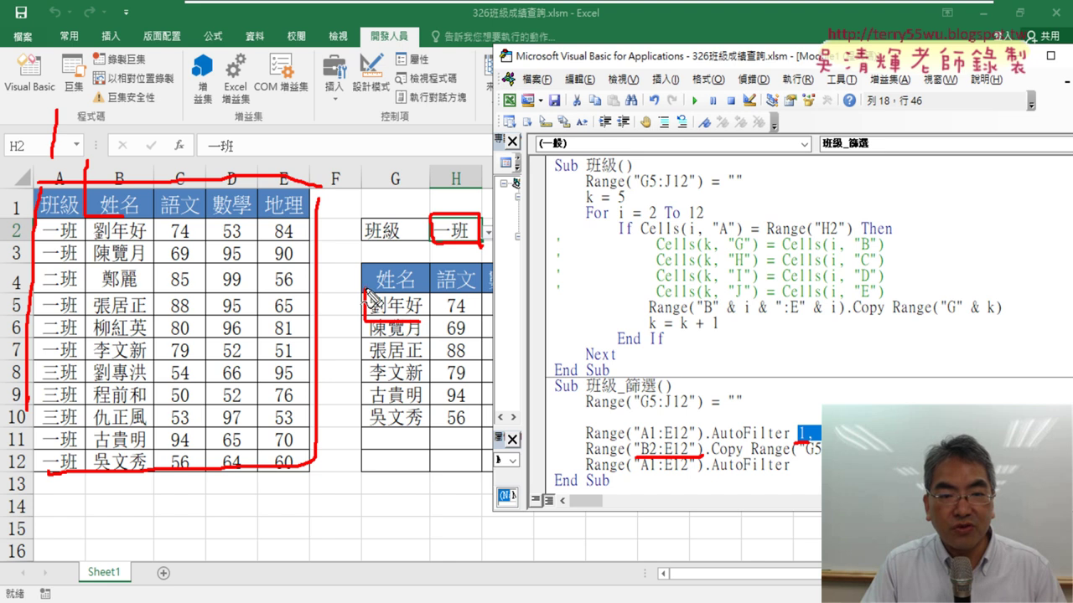
left_click_drag(722, 476, 793, 474)
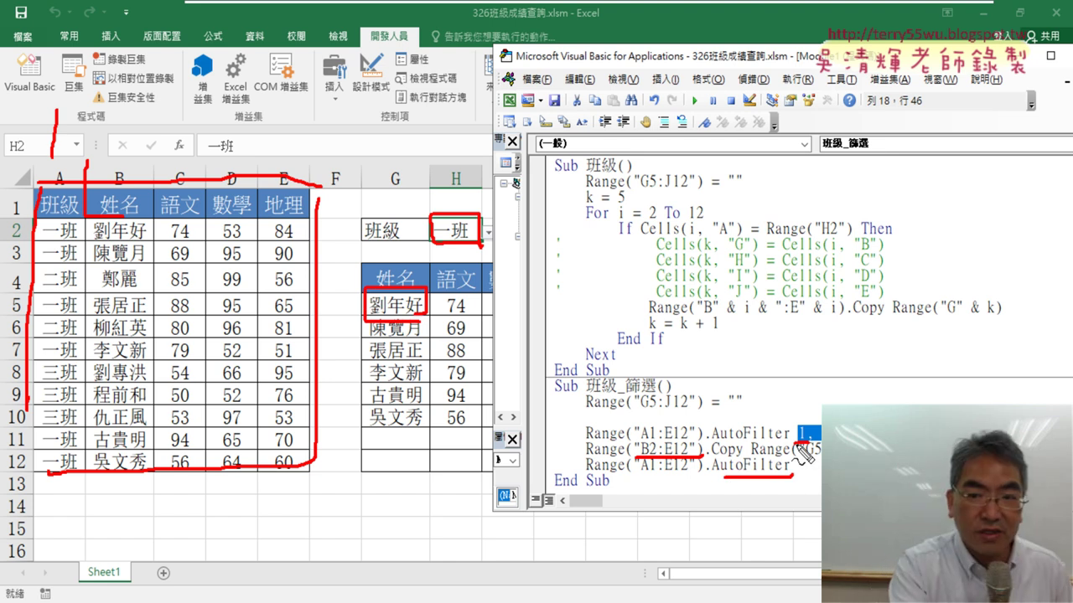
key("Escape")
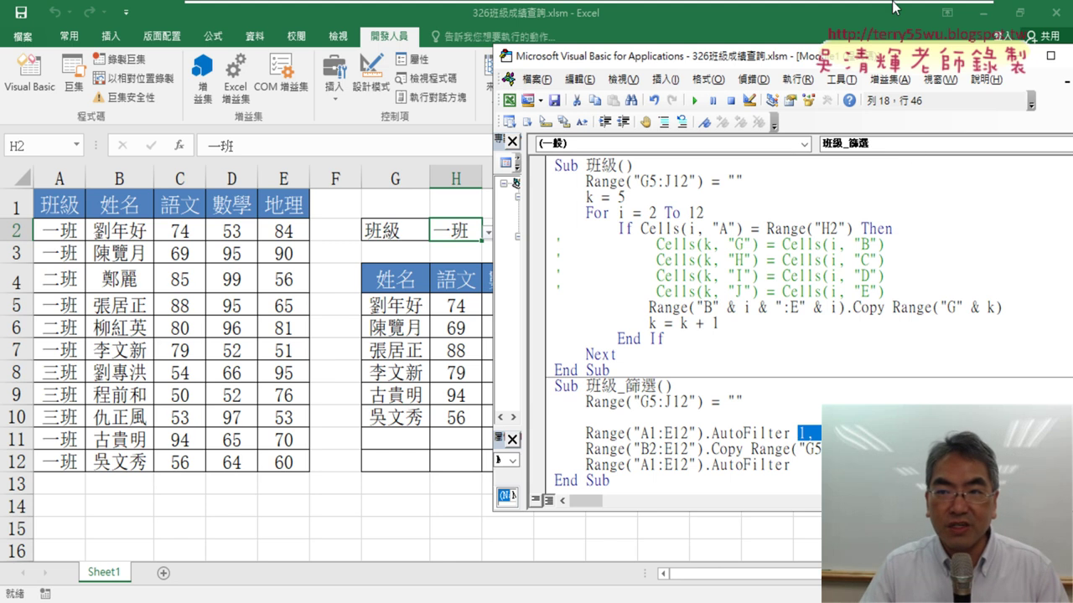